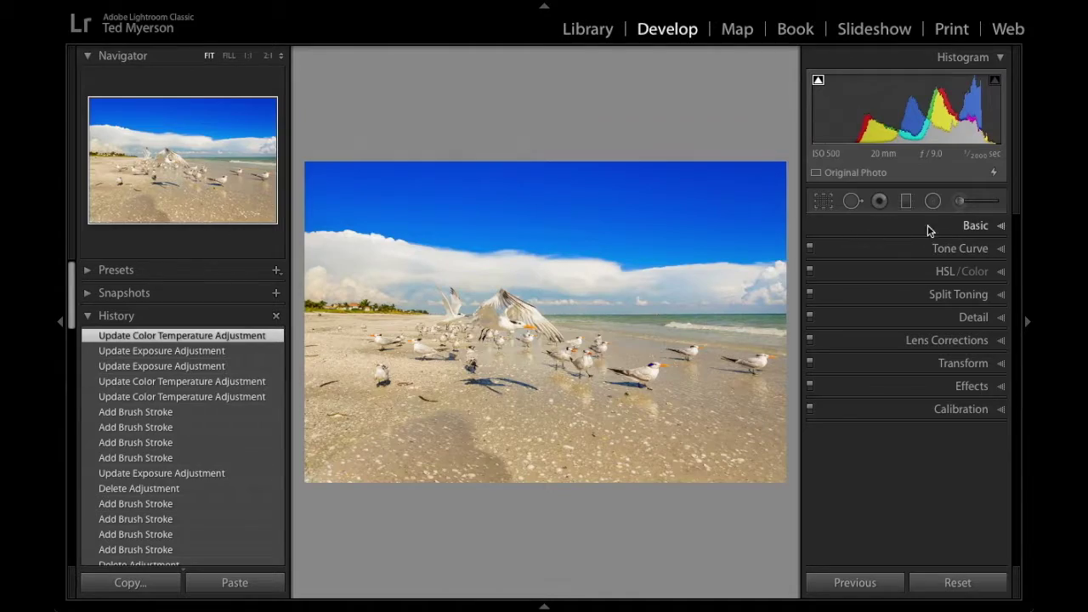
Set the beach photo's white balance to Auto (Temp 7,500, Tint +5) after trying As Shot.
click(987, 226)
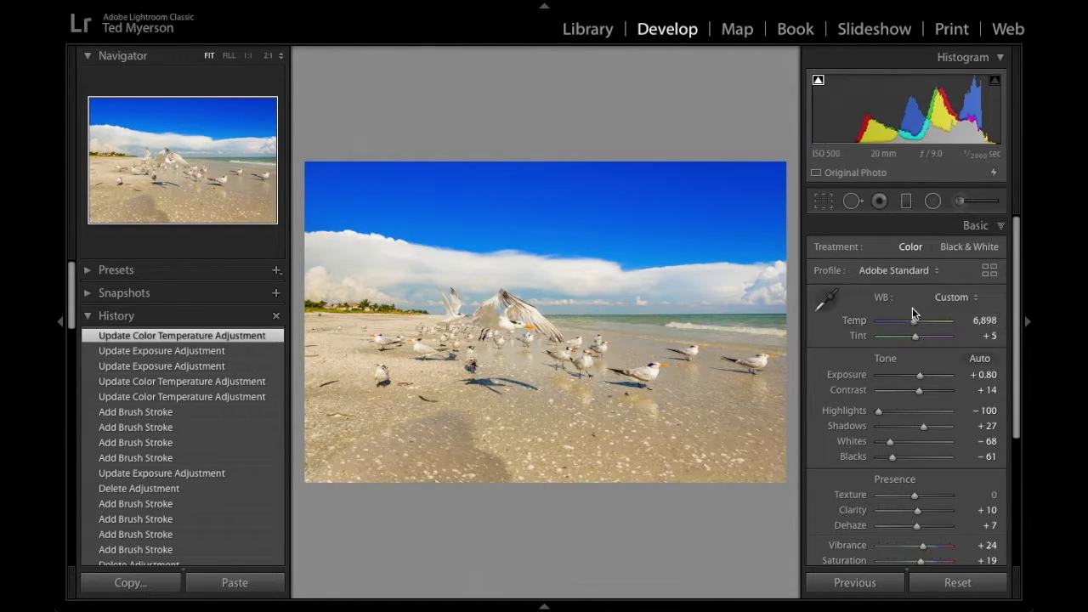
click(954, 297)
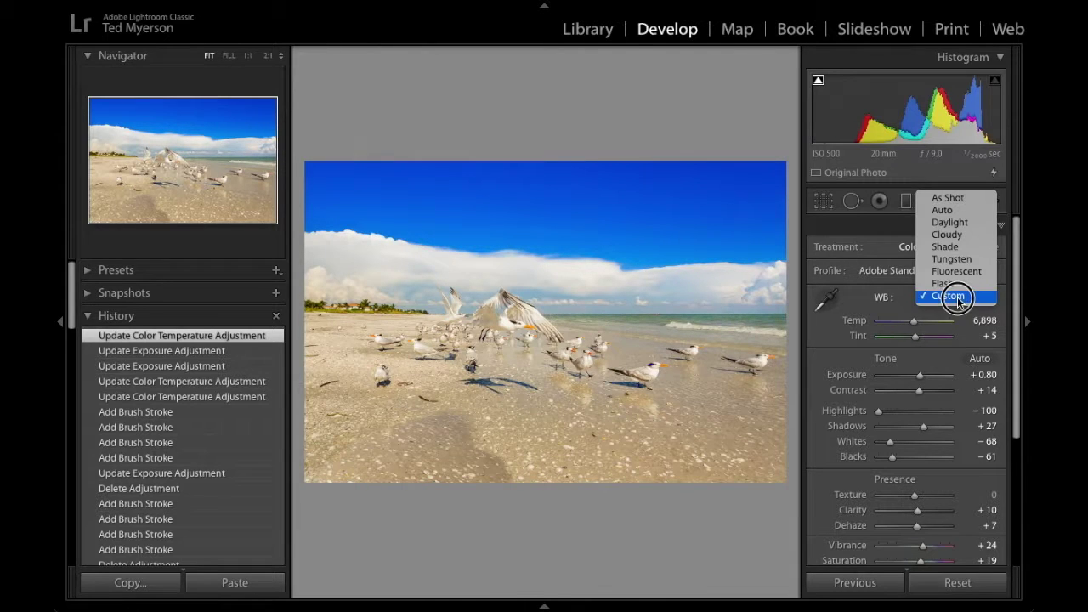
click(955, 301)
click(956, 301)
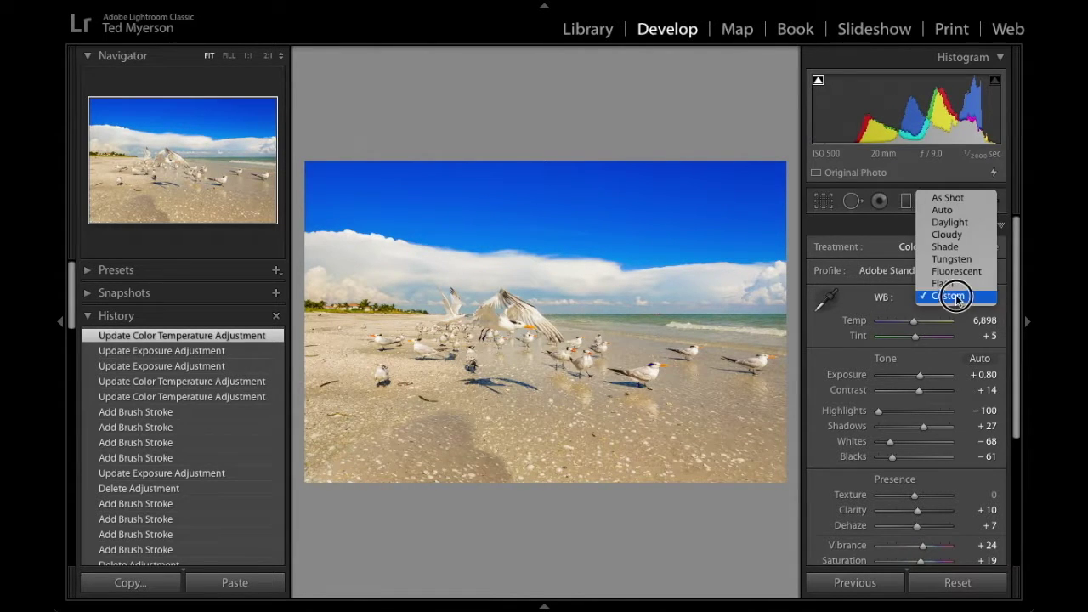
click(946, 197)
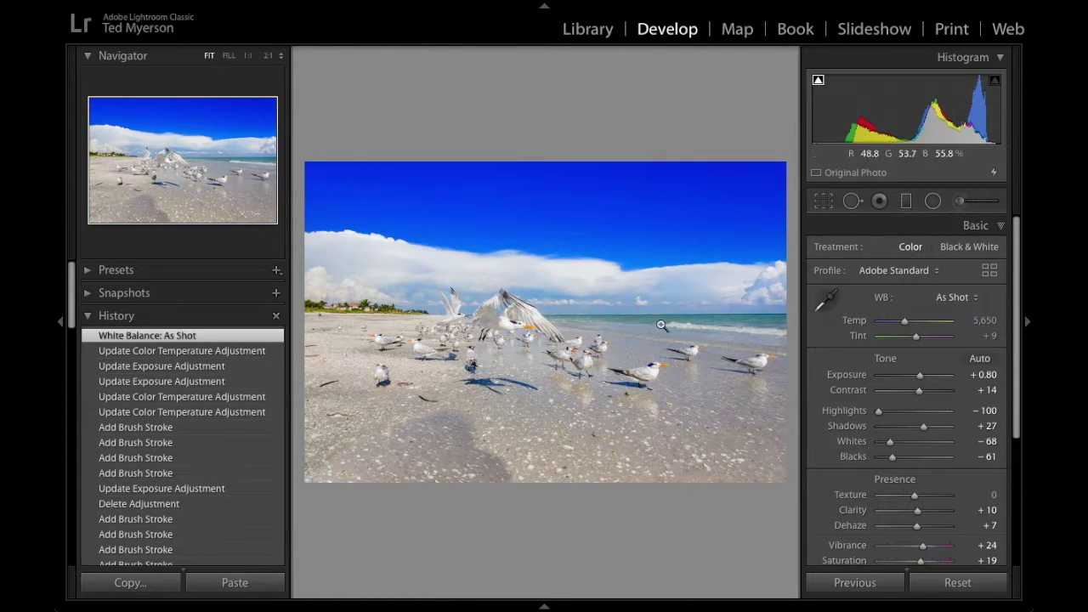
click(950, 297)
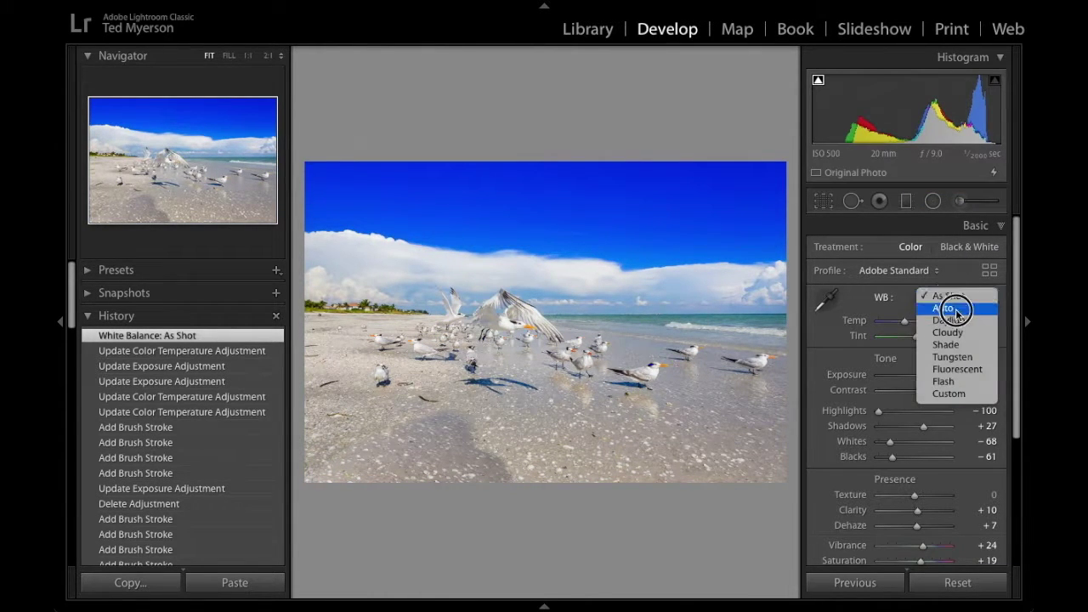
click(944, 308)
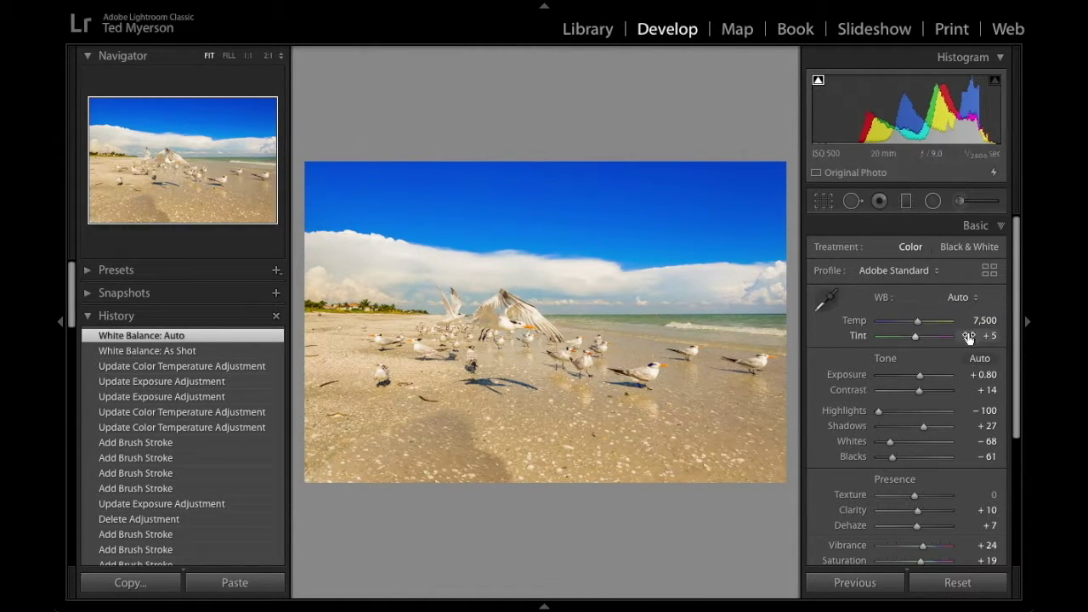
Hand-tune the beach photo's Temp slider to 7,291, briefly picking up the WB eyedropper.
drag(919, 322, 910, 321)
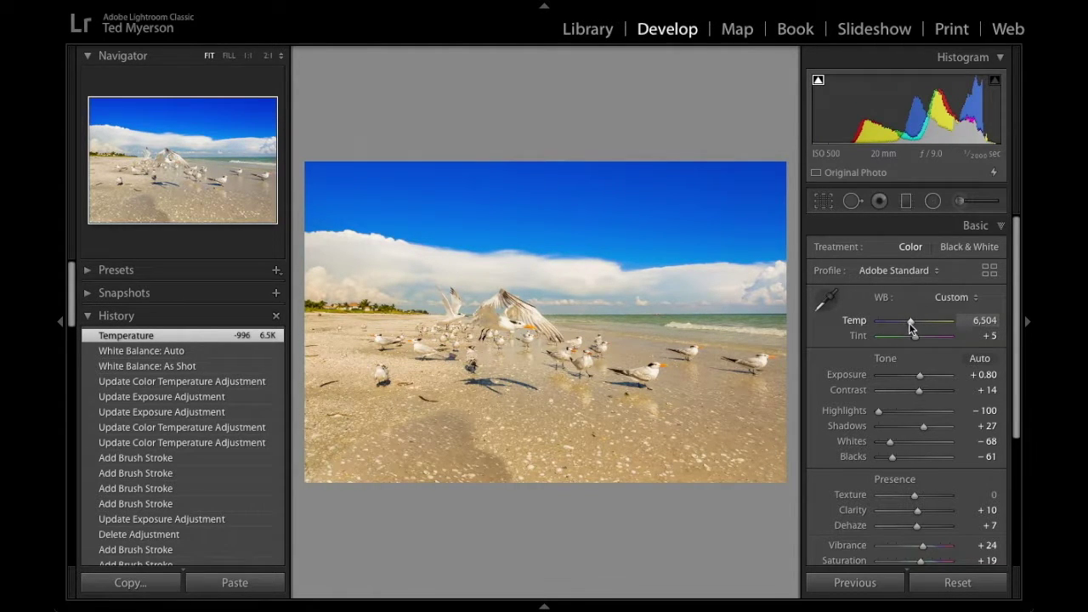
drag(911, 324, 906, 346)
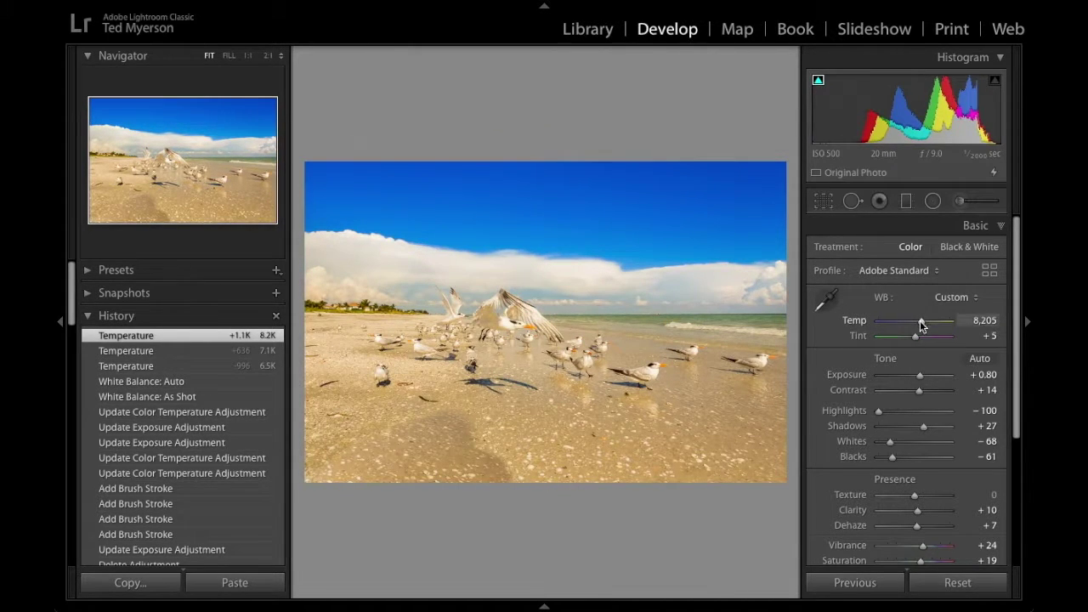
drag(920, 322, 915, 333)
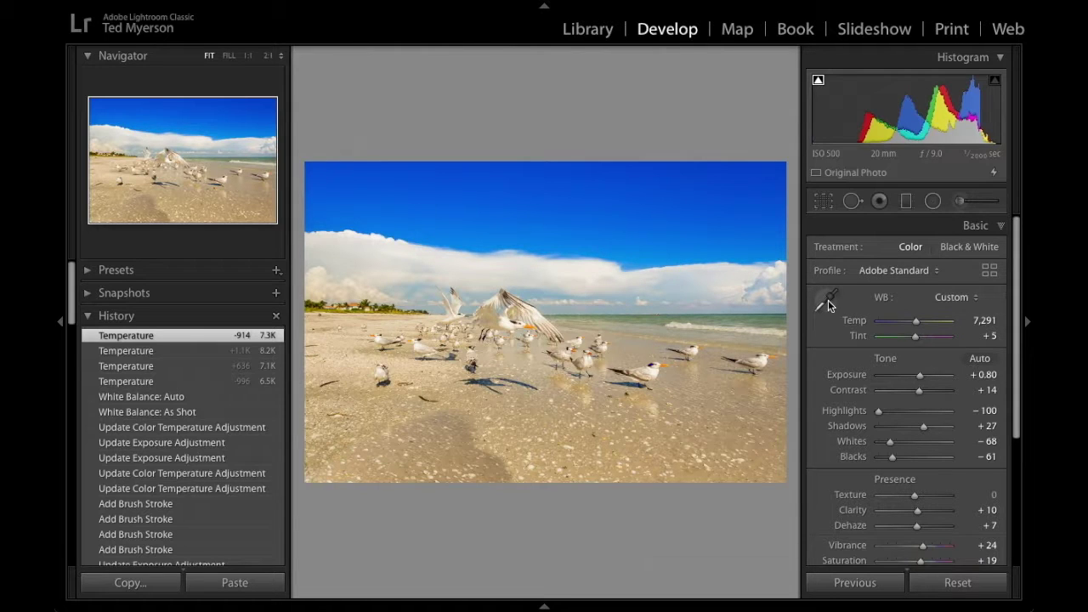
click(830, 305)
click(826, 303)
click(827, 306)
key(g)
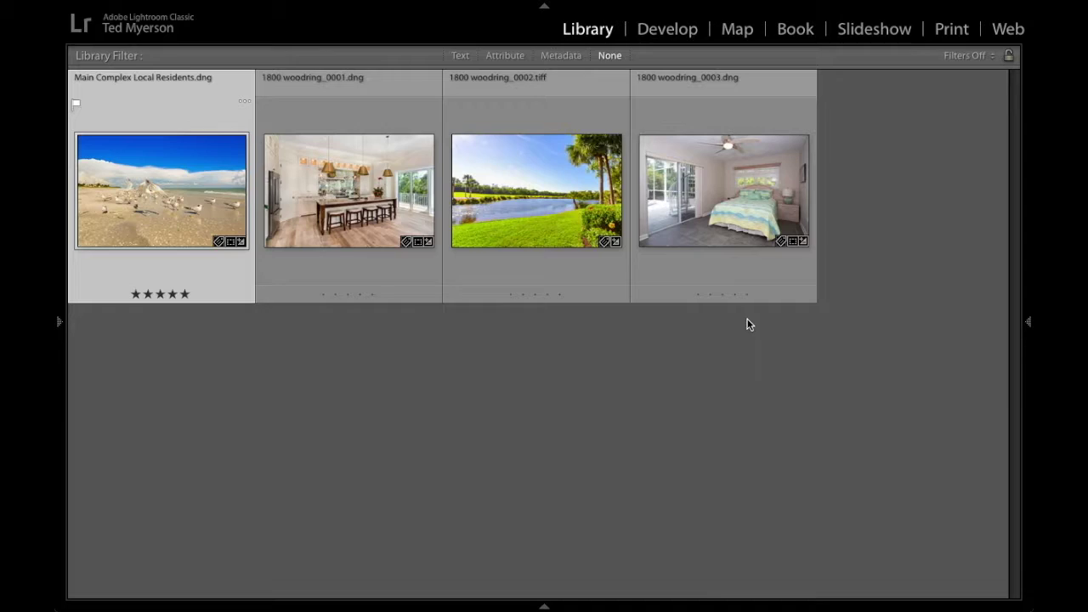
click(376, 275)
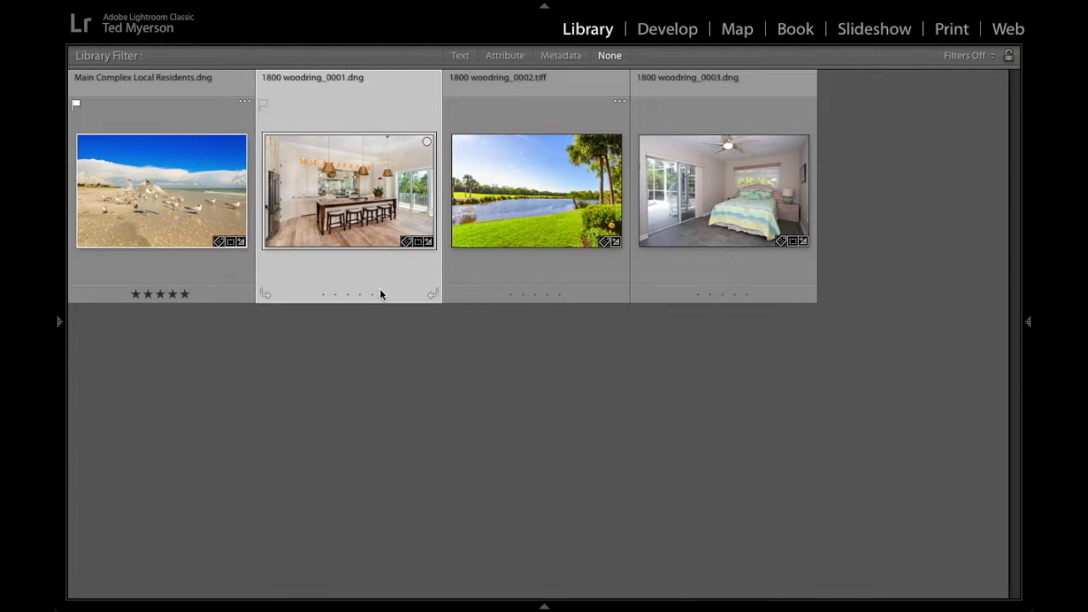
key(d)
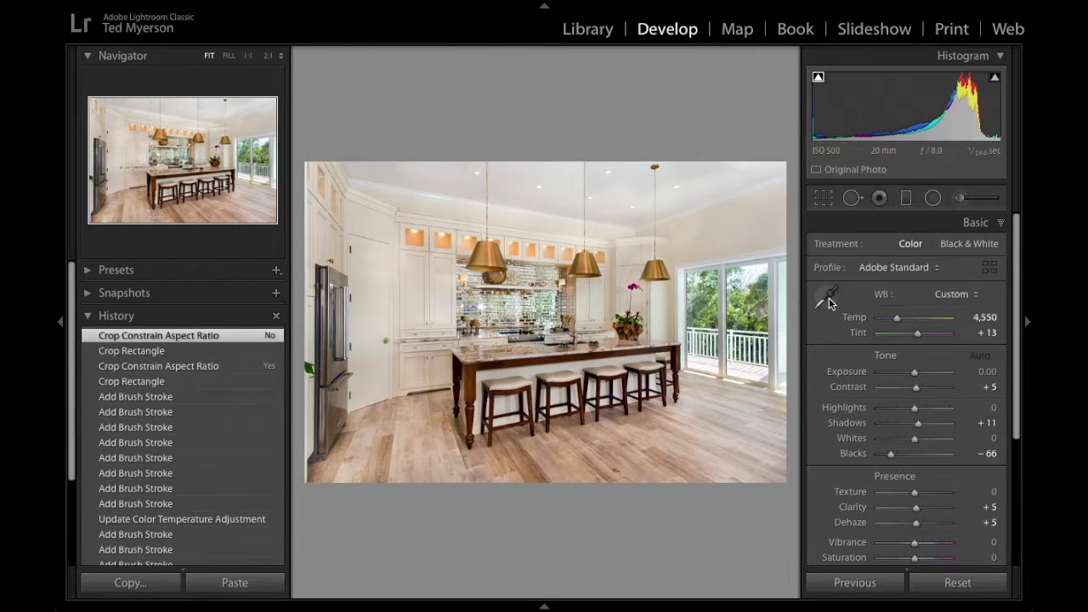
click(830, 299)
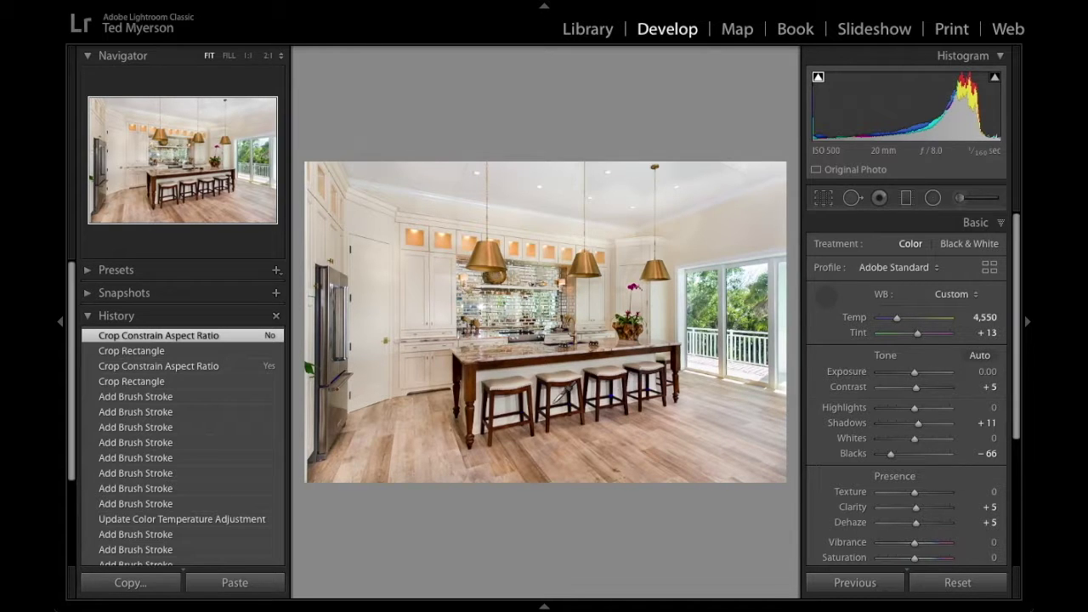
mouse_move(546, 379)
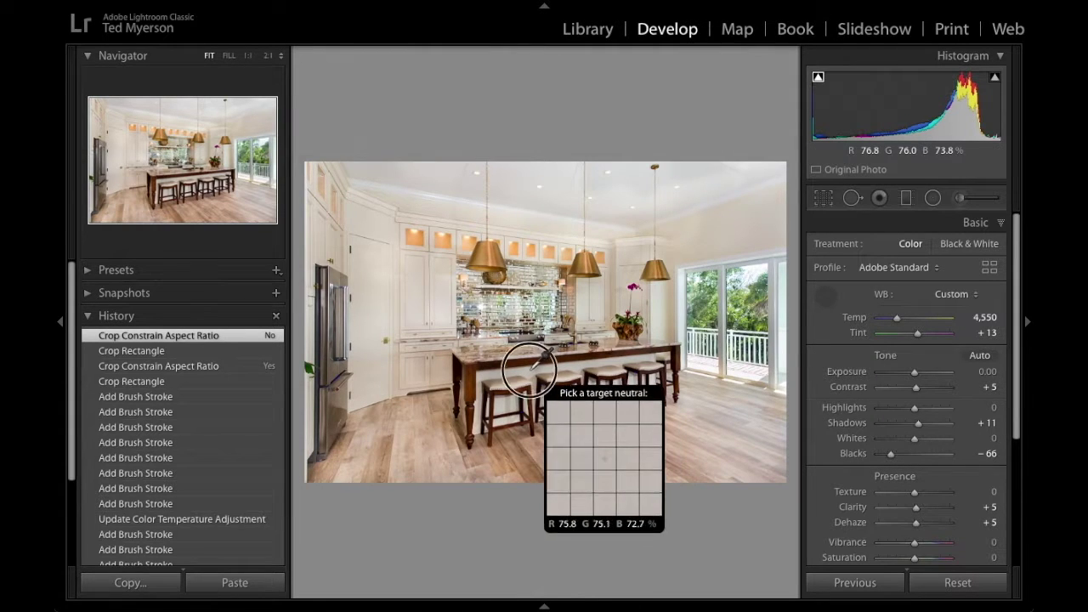
click(528, 368)
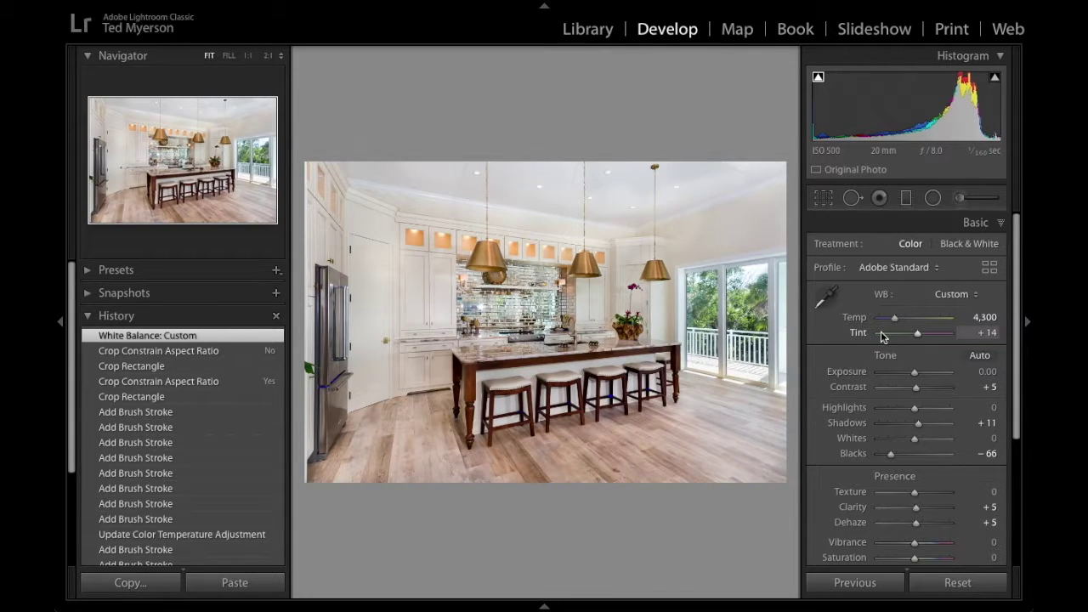
key(ctrl+z)
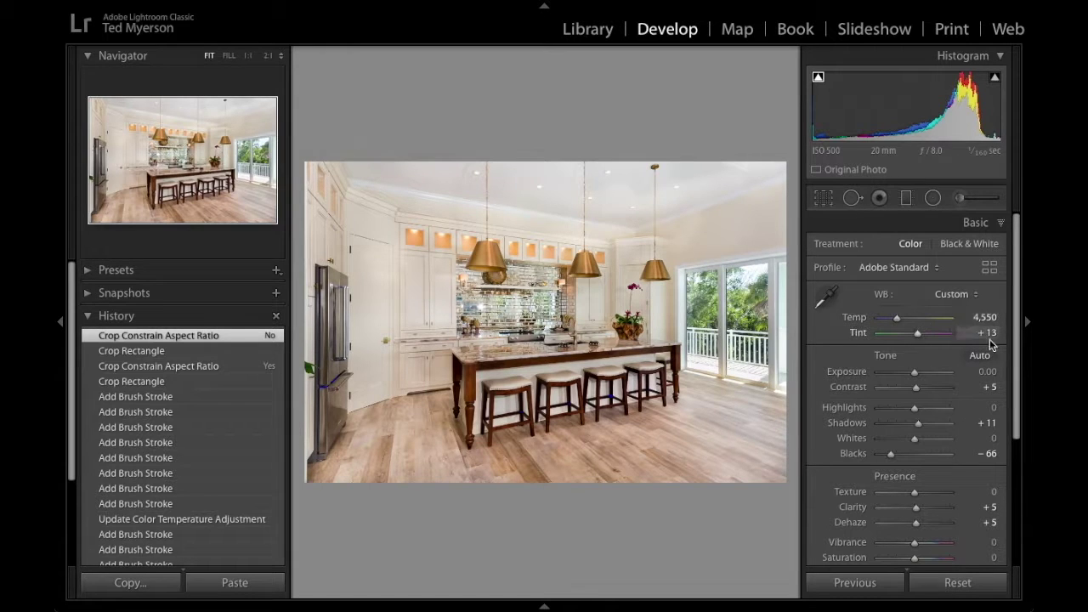
click(958, 296)
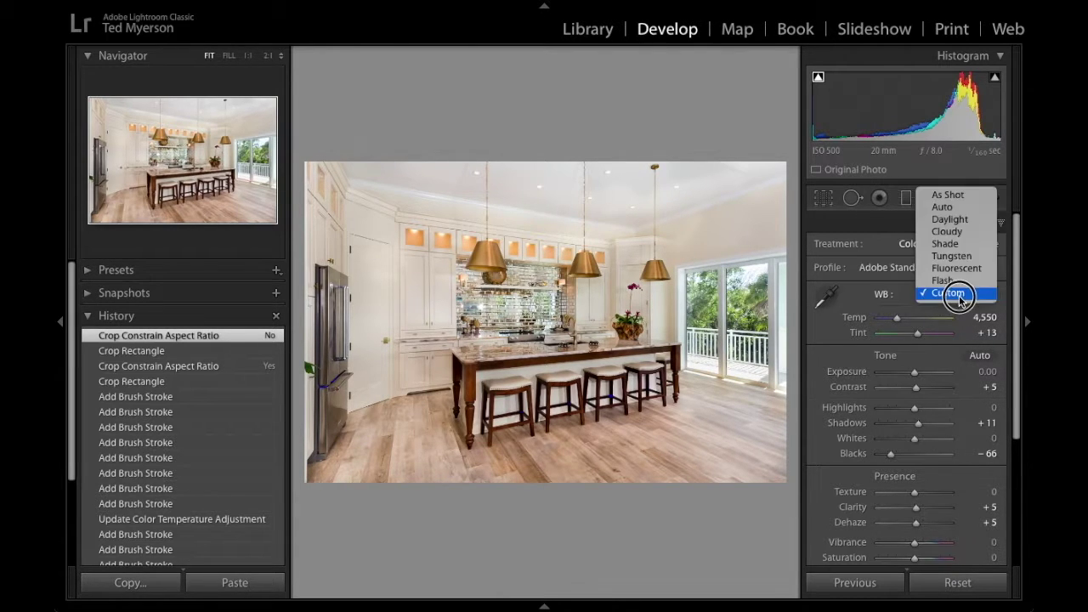
click(983, 213)
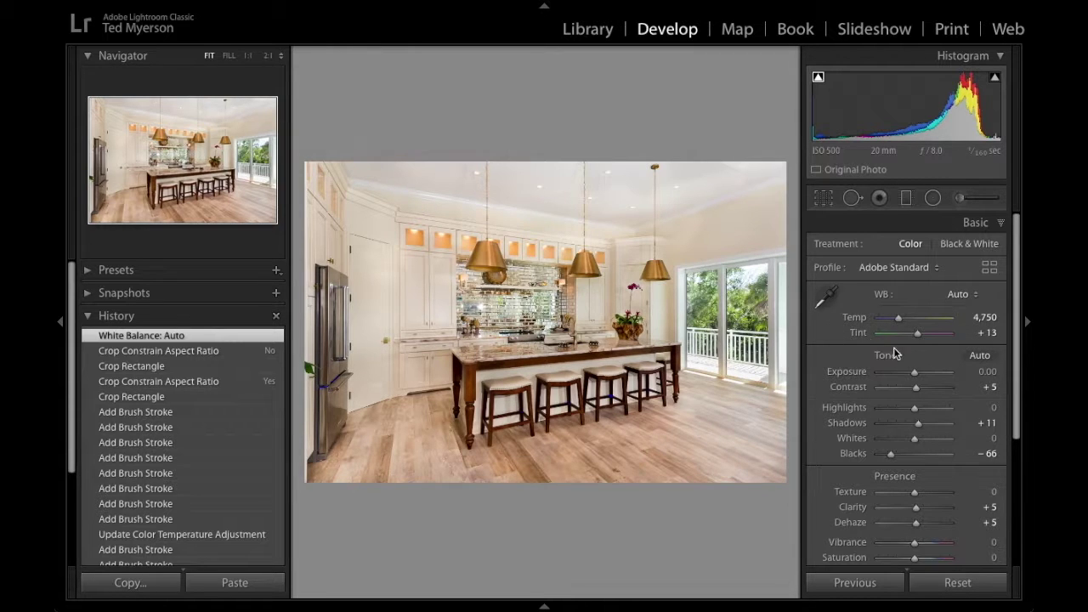
key(ctrl+z)
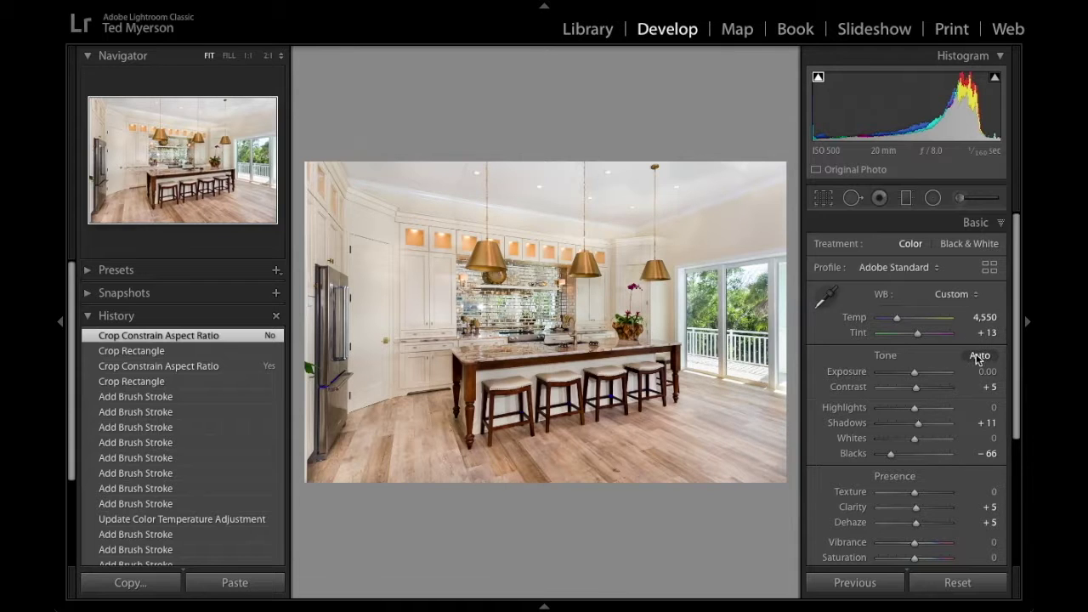
key(ctrl+u)
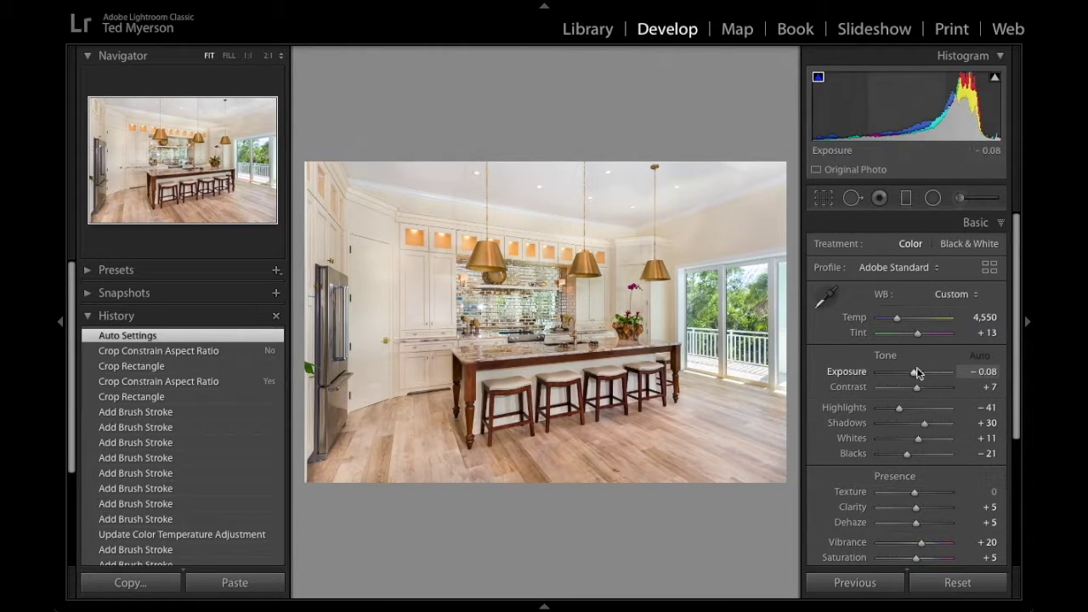
key(ctrl+z)
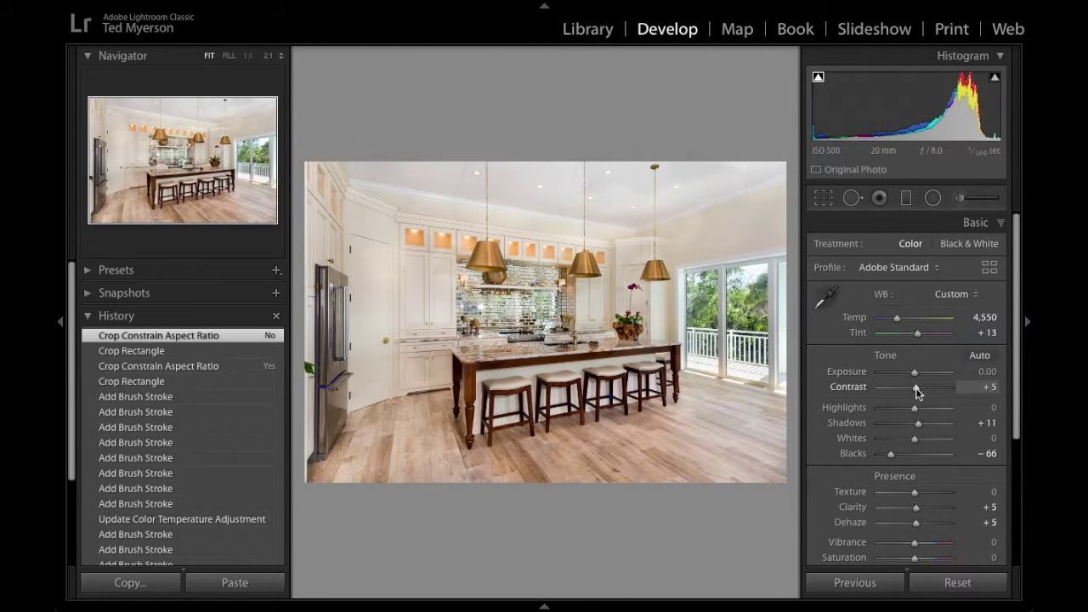
drag(941, 390, 934, 393)
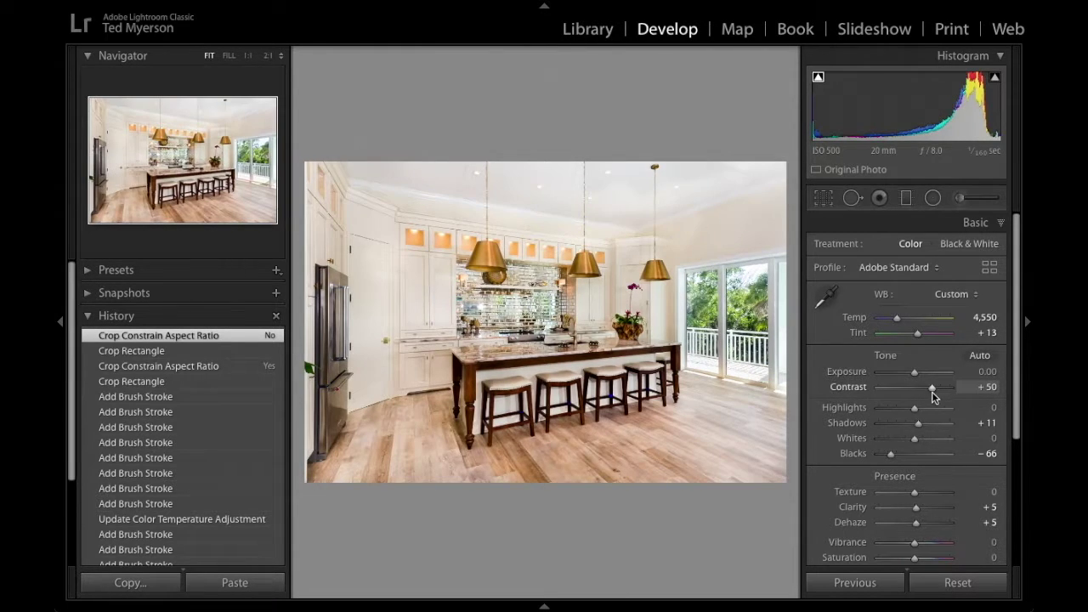
key(ctrl+z)
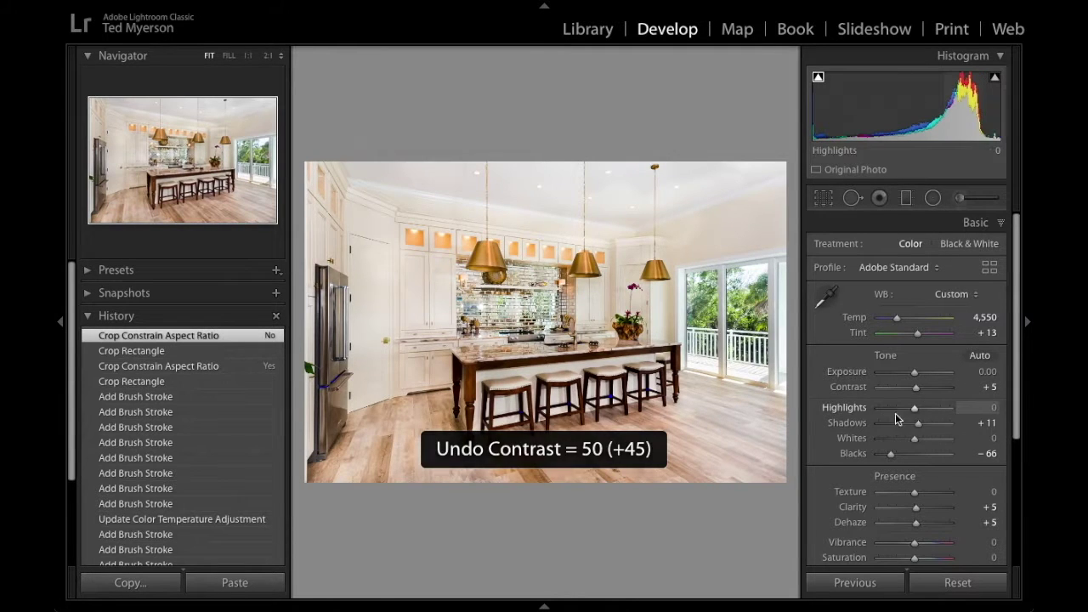
drag(914, 408, 895, 410)
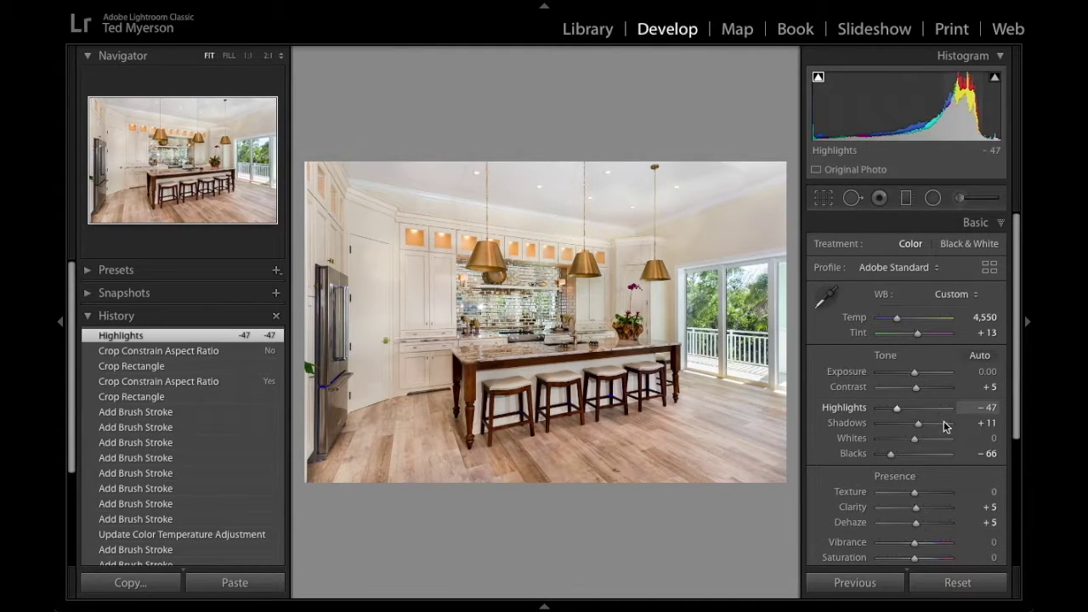
key(ctrl+z)
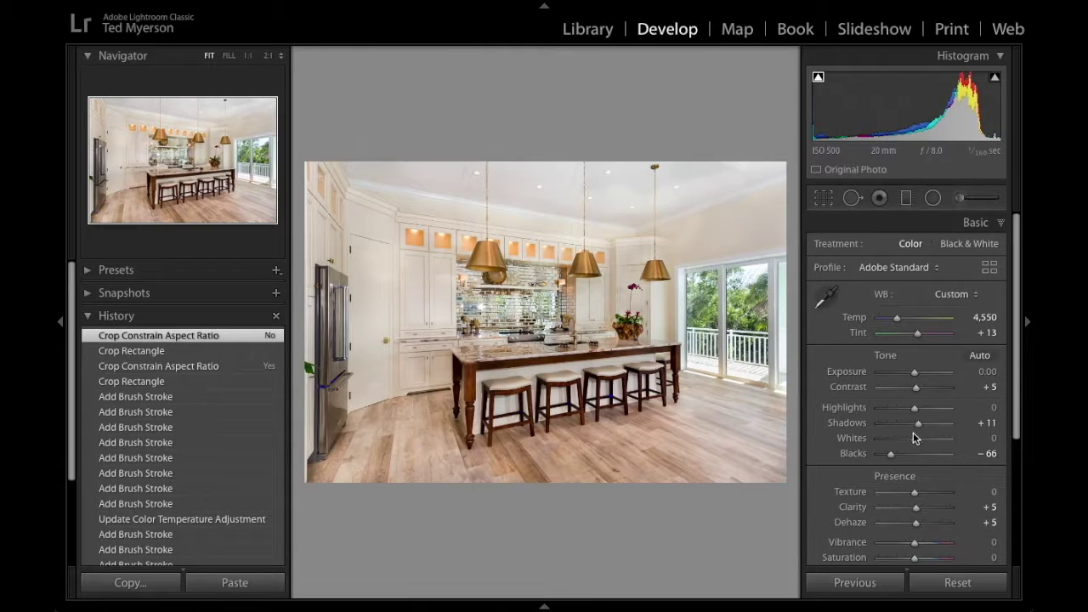
Push the kitchen photo's Shadows up to +92, then reset Shadows to 0.
click(933, 424)
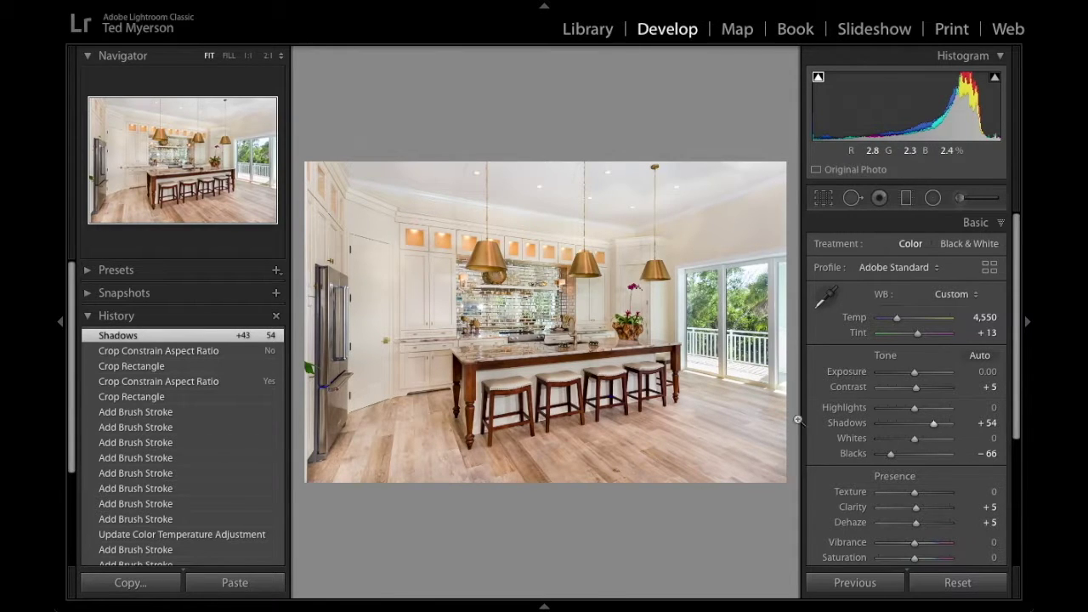
click(943, 422)
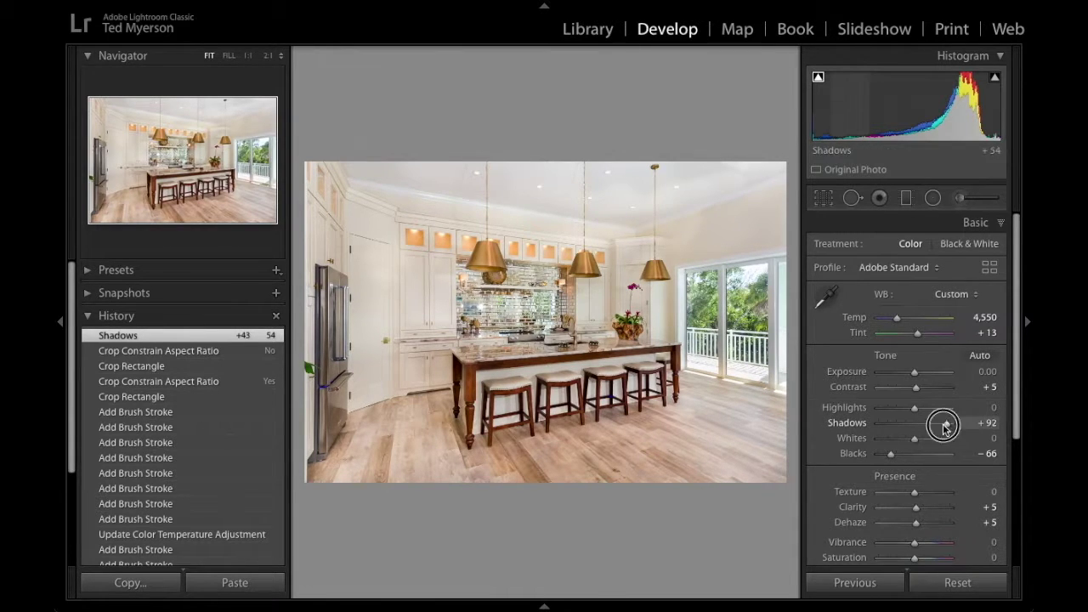
drag(944, 428, 936, 432)
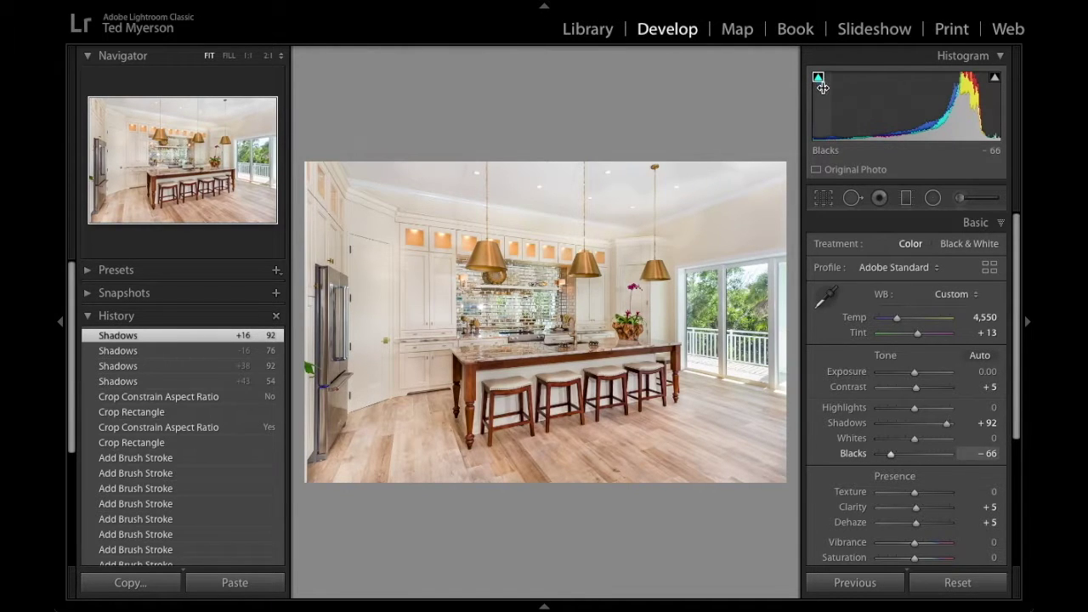
double_click(946, 424)
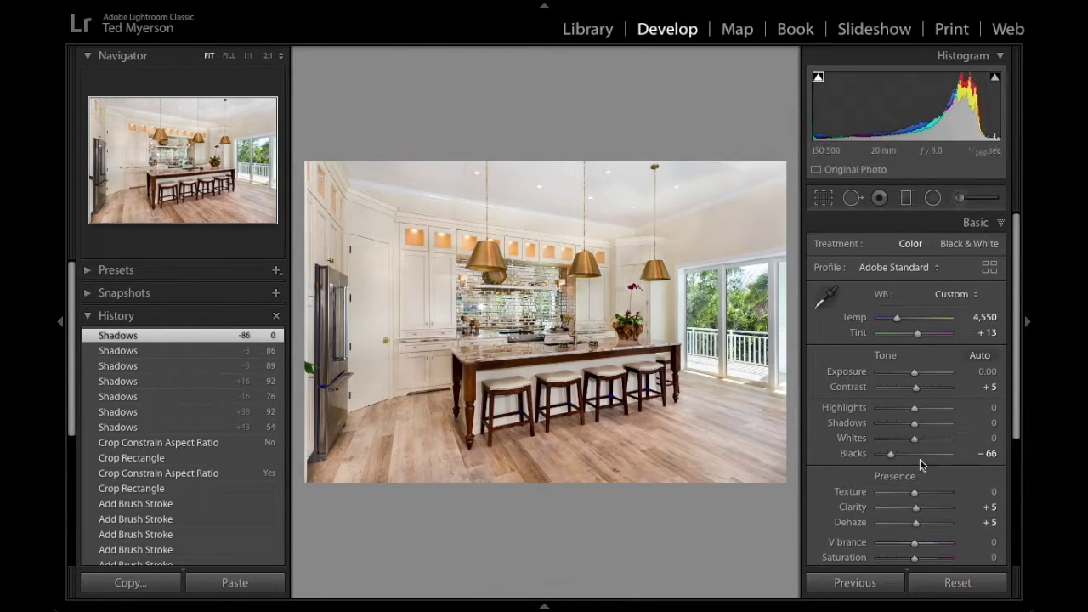
Set the kitchen photo's Blacks to -50 in the Basic panel.
click(990, 455)
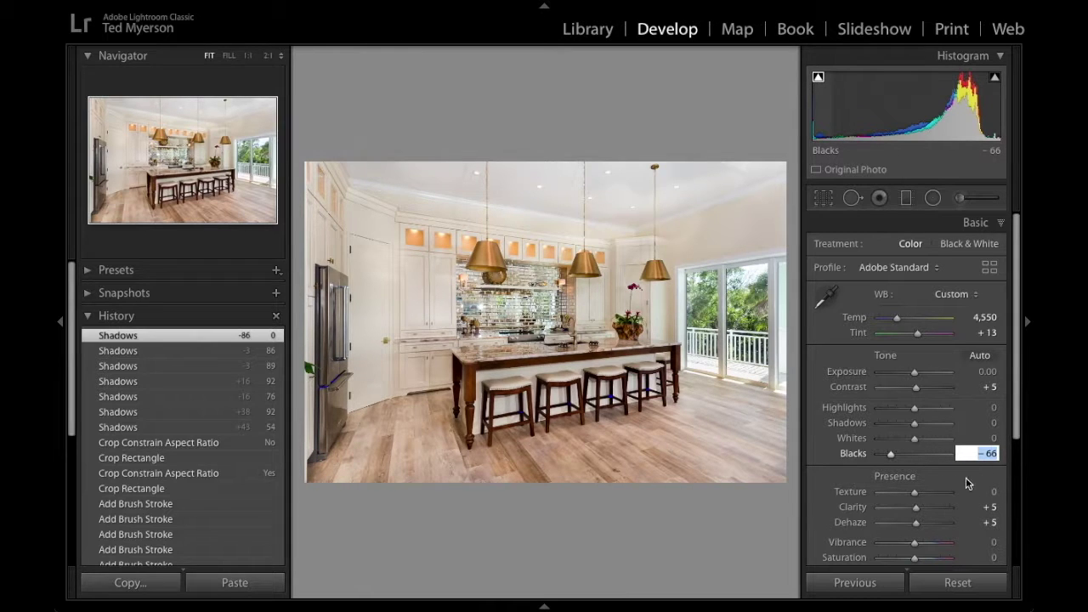
key(Up)
key(Up)
key(Up)
key(Up)
key(Up)
key(Up)
key(Up)
key(Up)
key(Up)
key(Up)
key(Up)
key(Up)
key(Up)
key(Up)
key(Up)
key(Up)
key(Up)
key(Up)
key(Up)
key(Up)
key(Up)
key(Up)
key(Up)
key(Up)
key(Up)
key(Up)
key(Up)
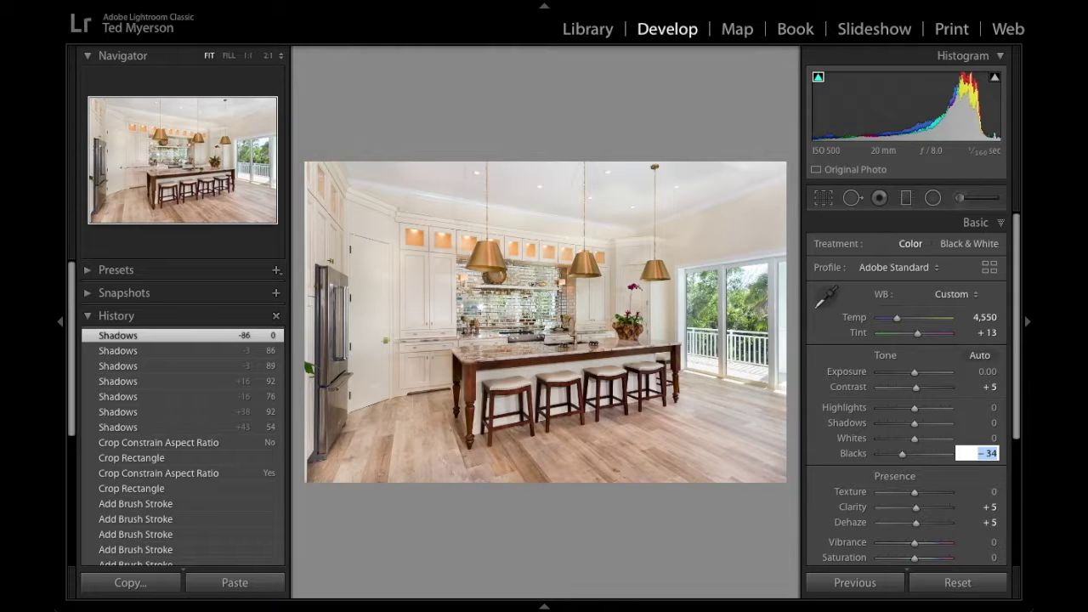
key(Down)
key(Down)
key(Down)
key(Down)
key(Down)
key(Down)
key(Down)
key(Down)
key(Down)
key(Down)
key(Down)
key(Down)
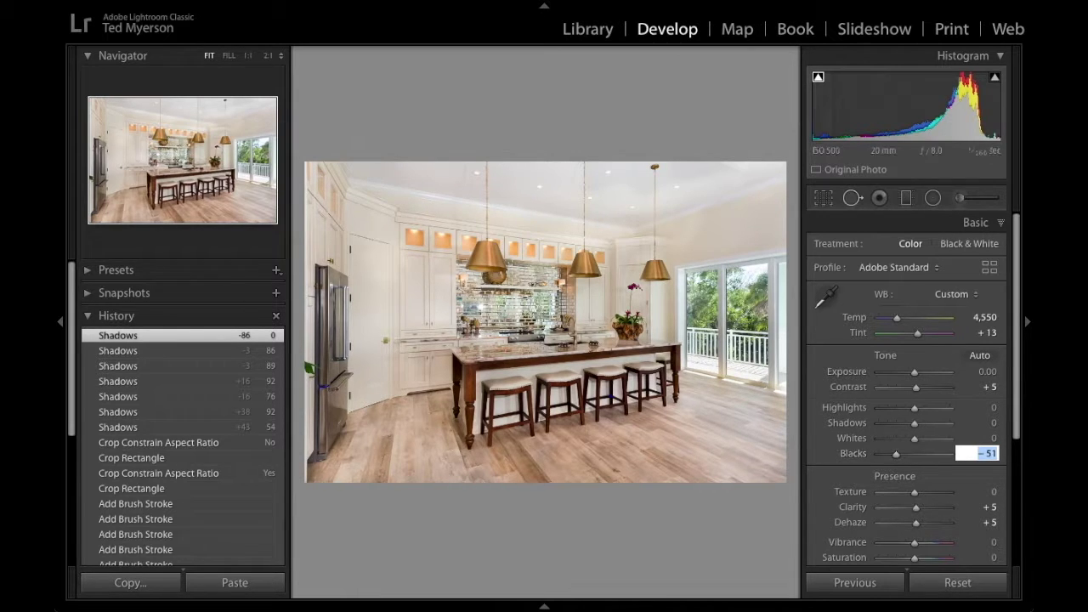
key(Up)
key(Up)
key(Up)
key(Up)
key(Up)
key(Down)
key(Down)
key(Down)
key(Down)
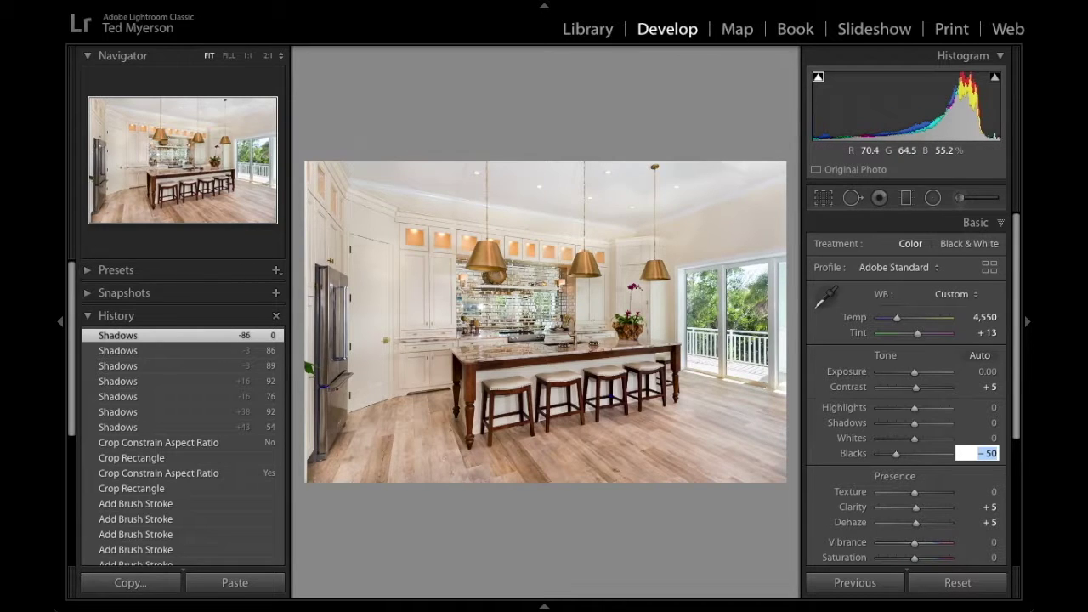
key(Return)
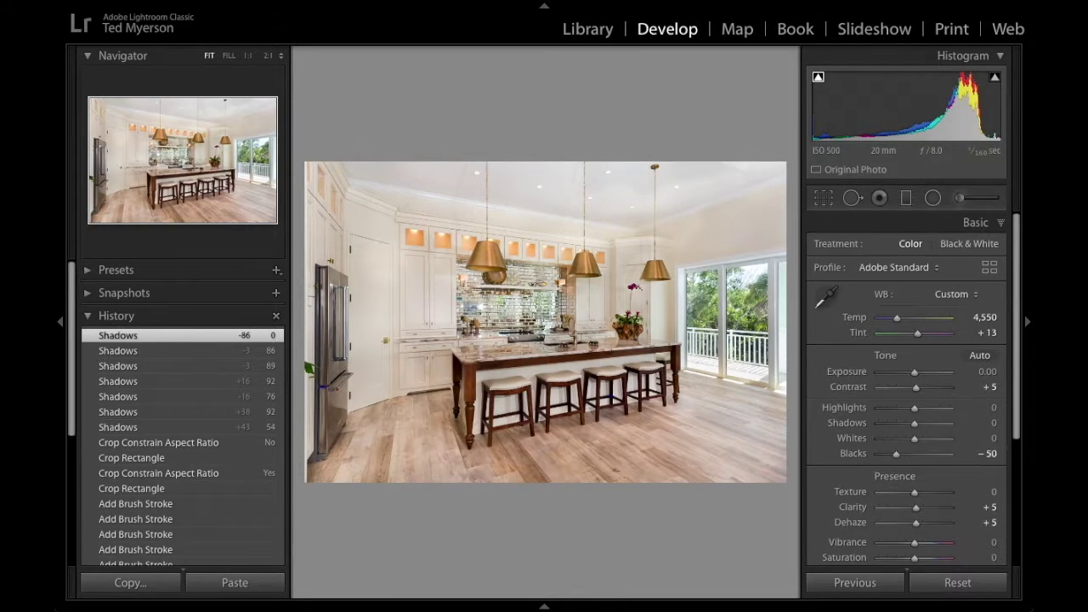
Set Texture to +21 and Clarity to +13.
scroll(906, 387, down, 5)
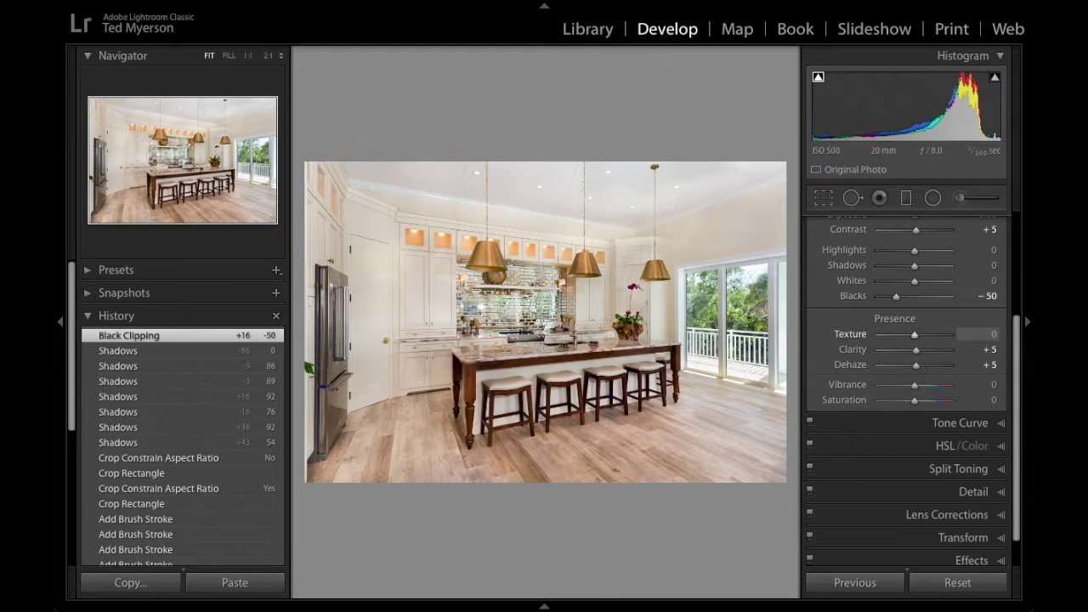
text(39)
key(Return)
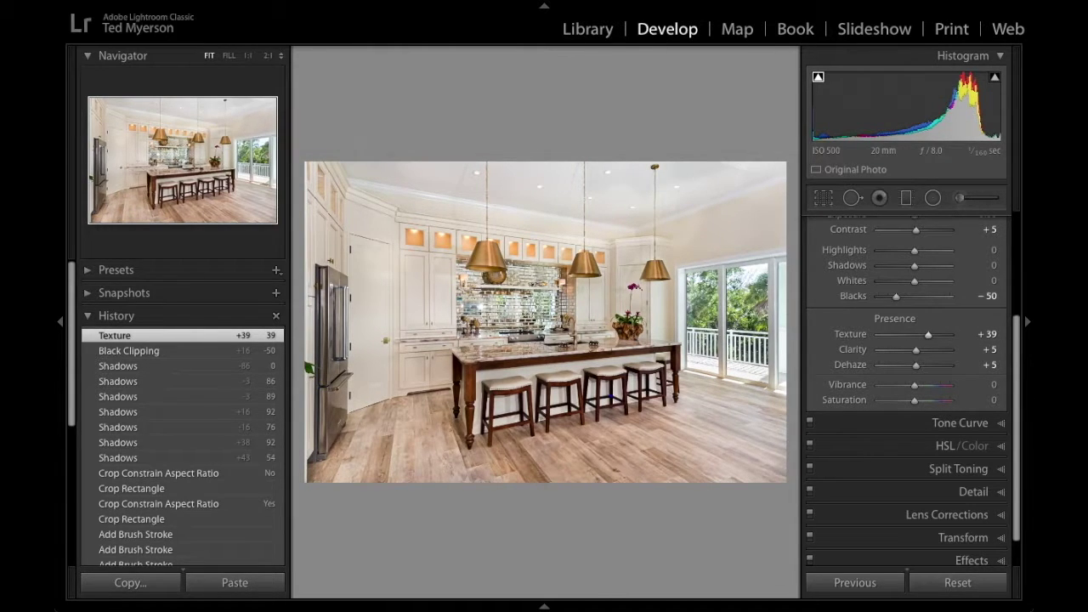
drag(929, 335, 942, 335)
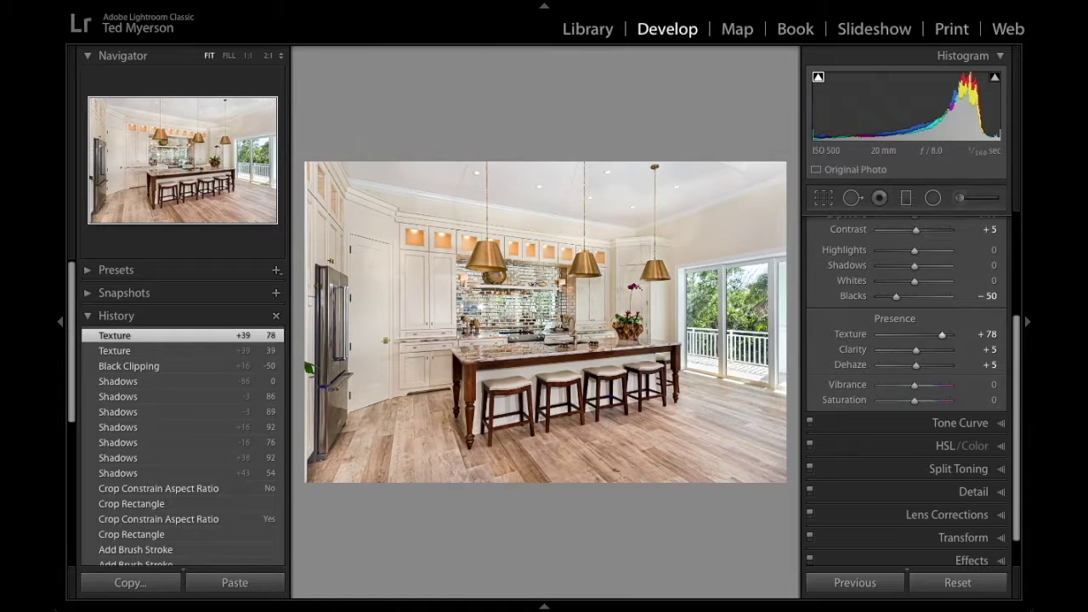
drag(942, 335, 923, 335)
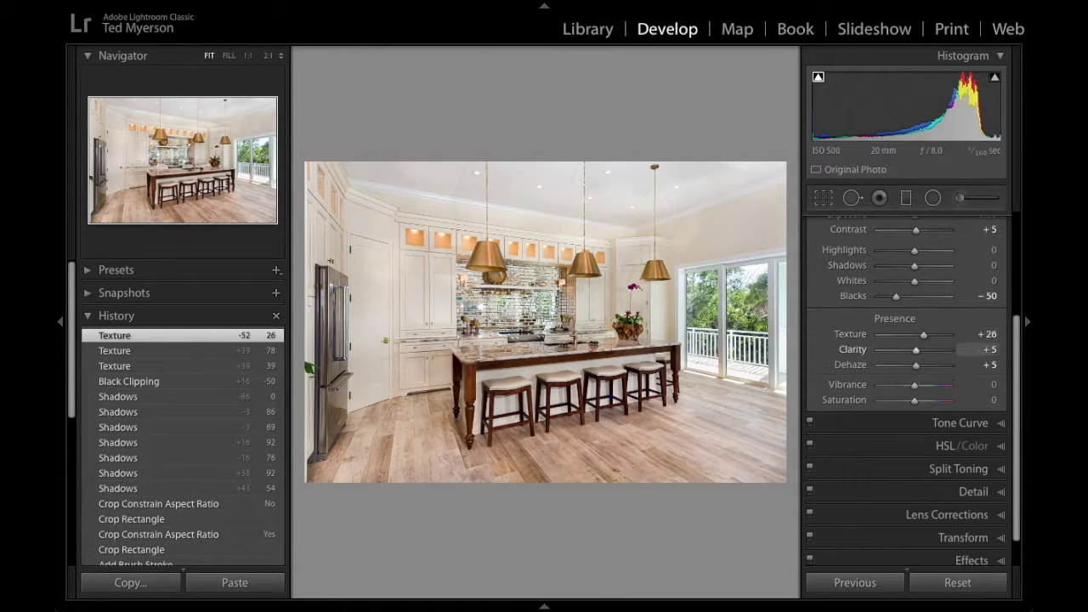
drag(925, 335, 921, 335)
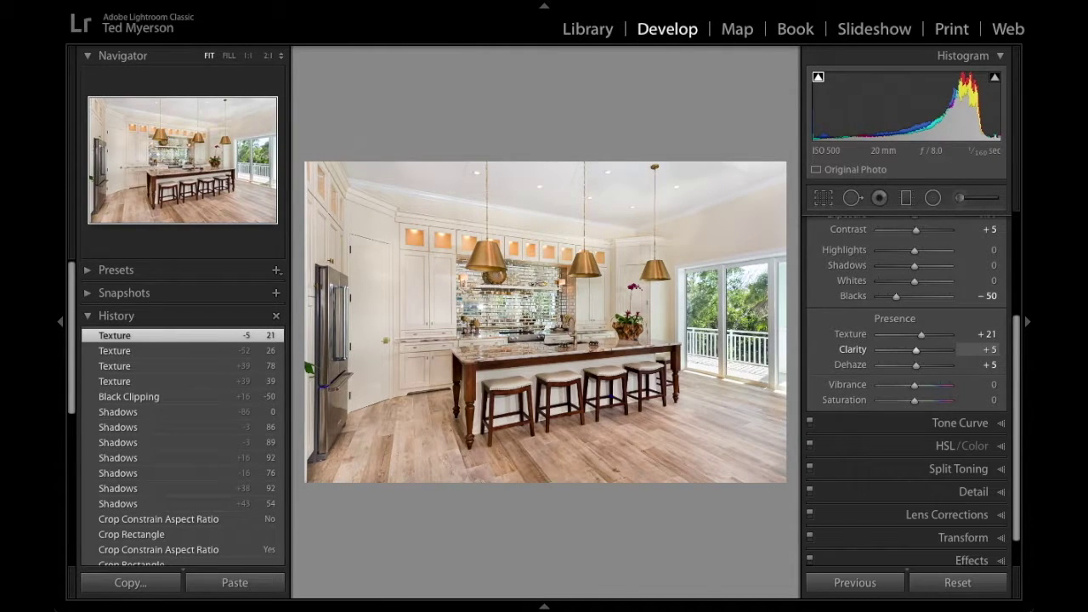
drag(916, 349, 926, 349)
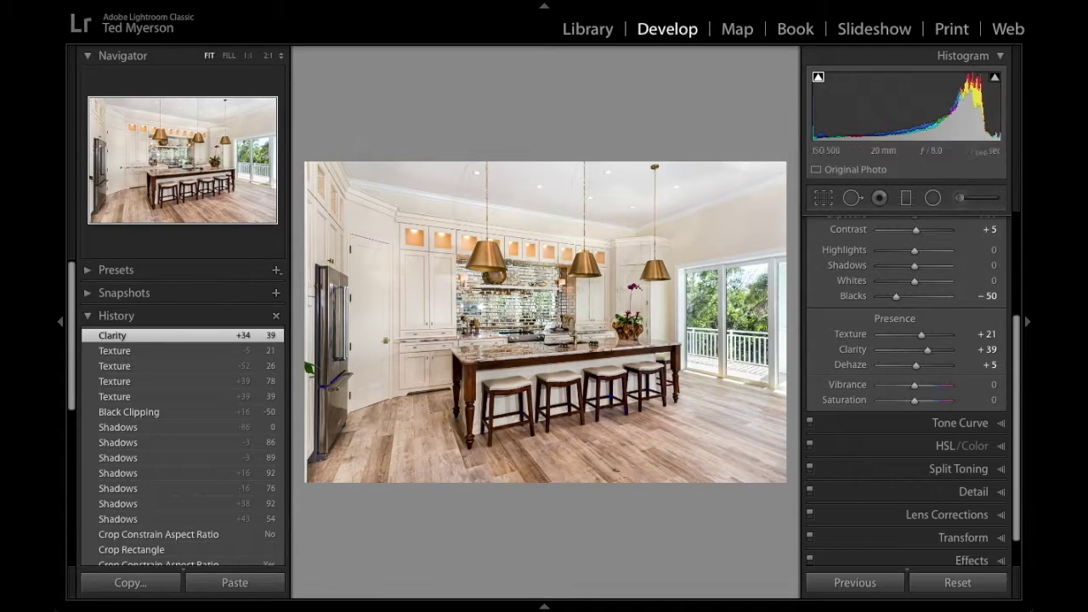
drag(927, 350, 918, 350)
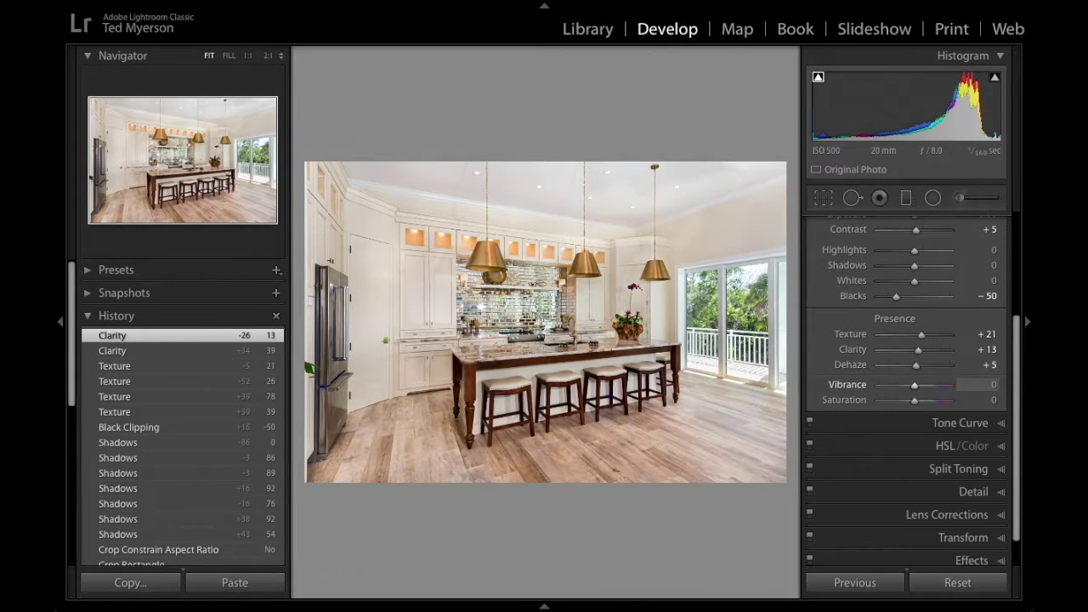
drag(915, 385, 918, 384)
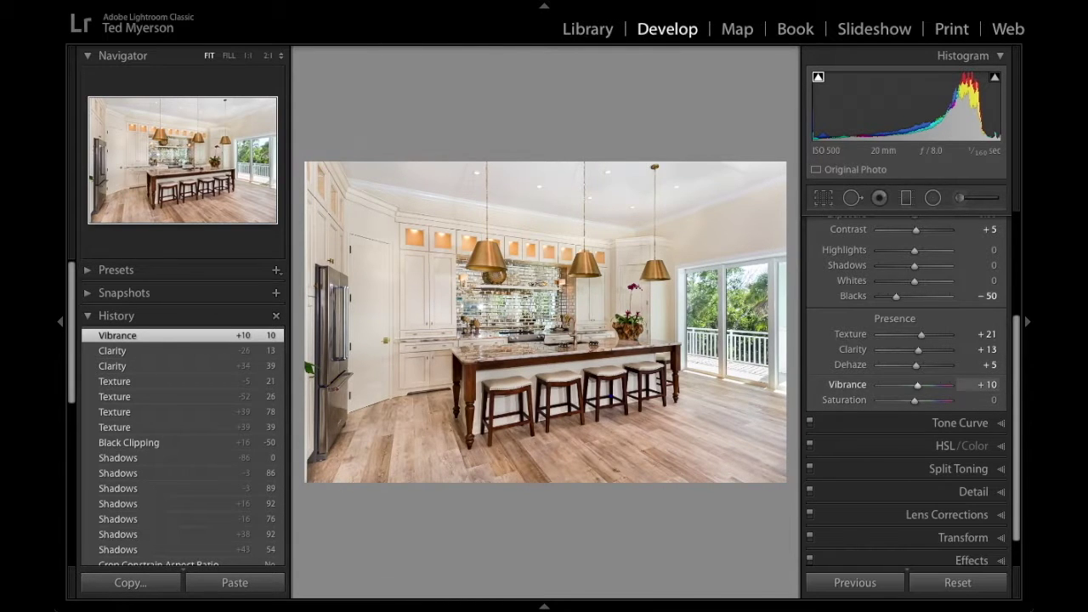
drag(917, 384, 927, 384)
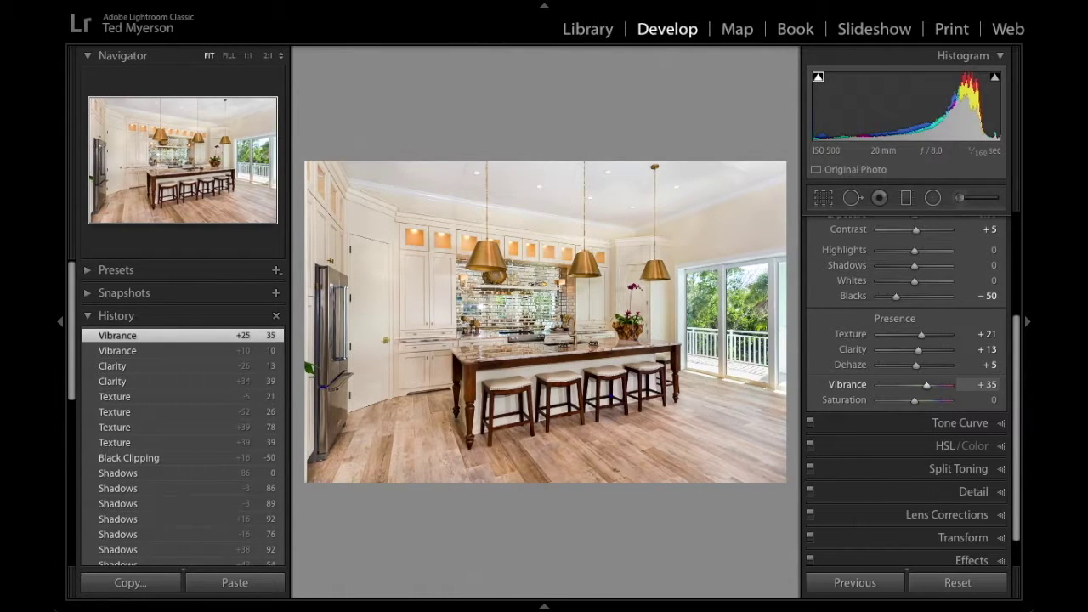
key(Up)
key(Up)
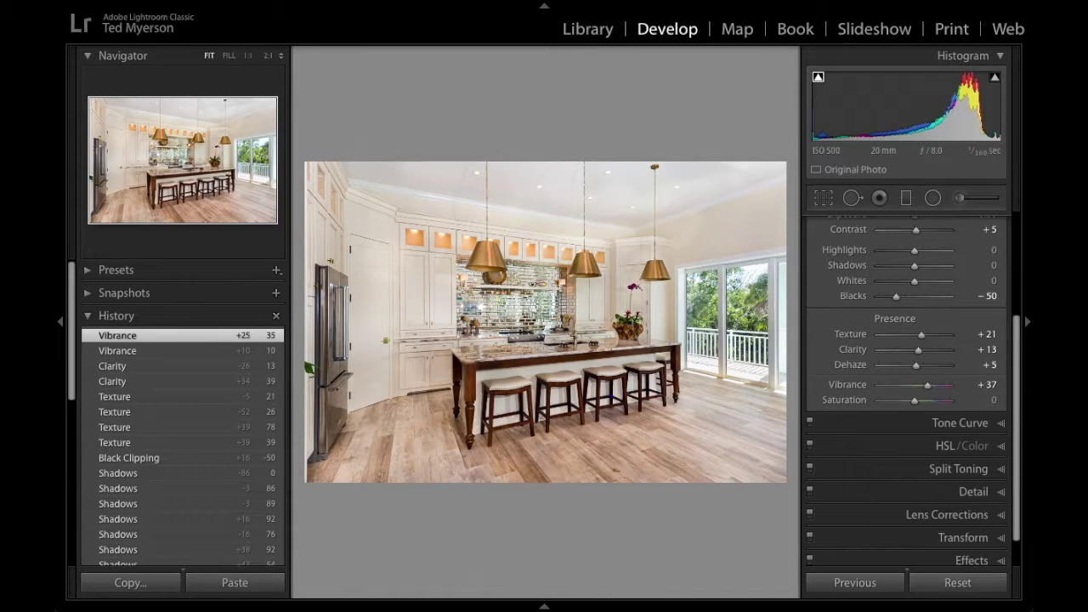
key(Tab)
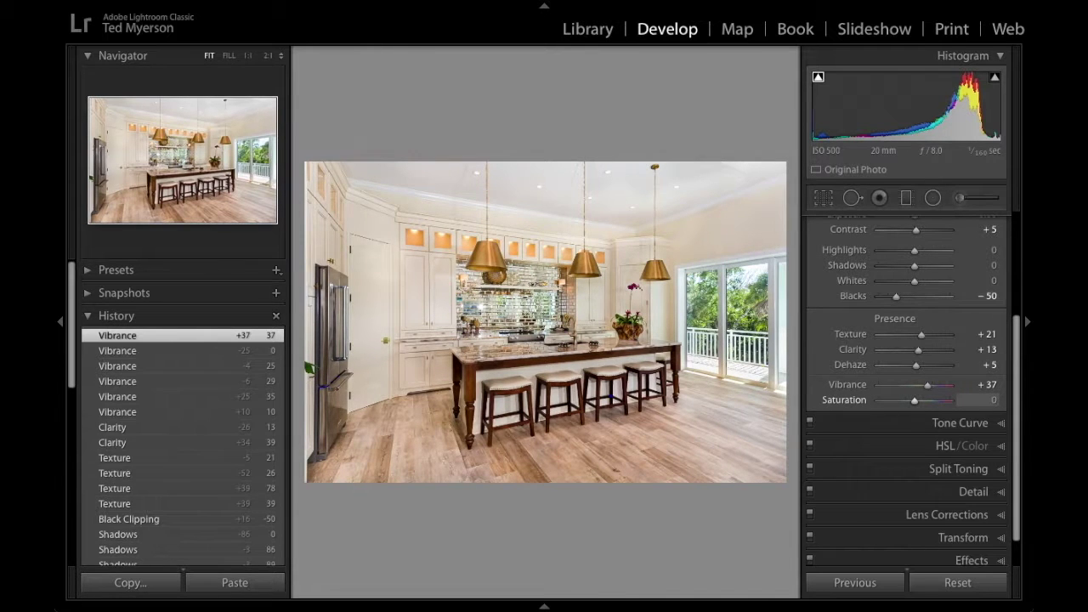
text(19)
key(Return)
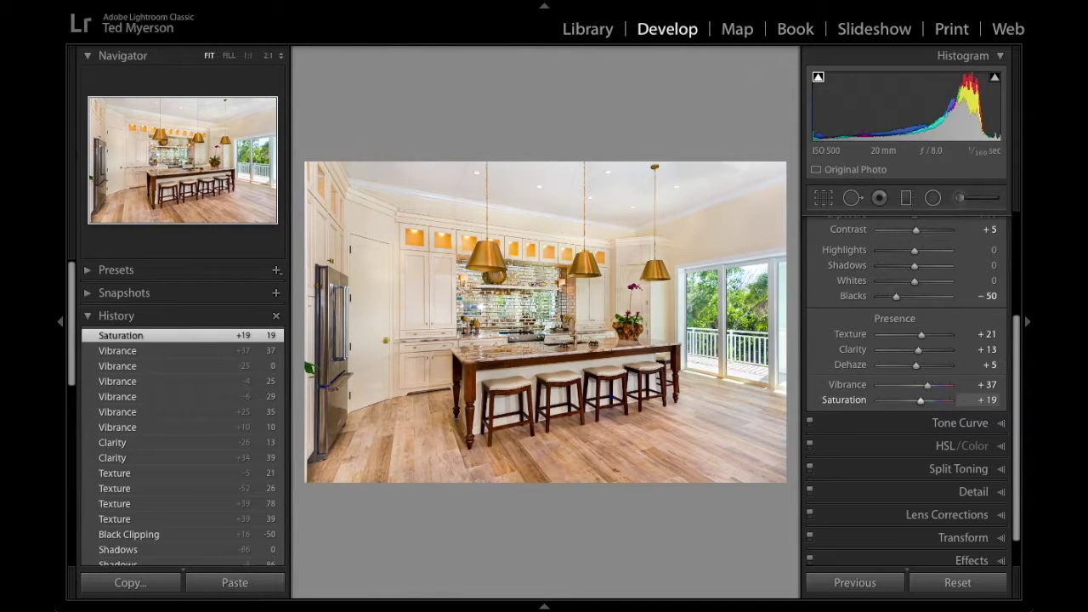
double_click(921, 401)
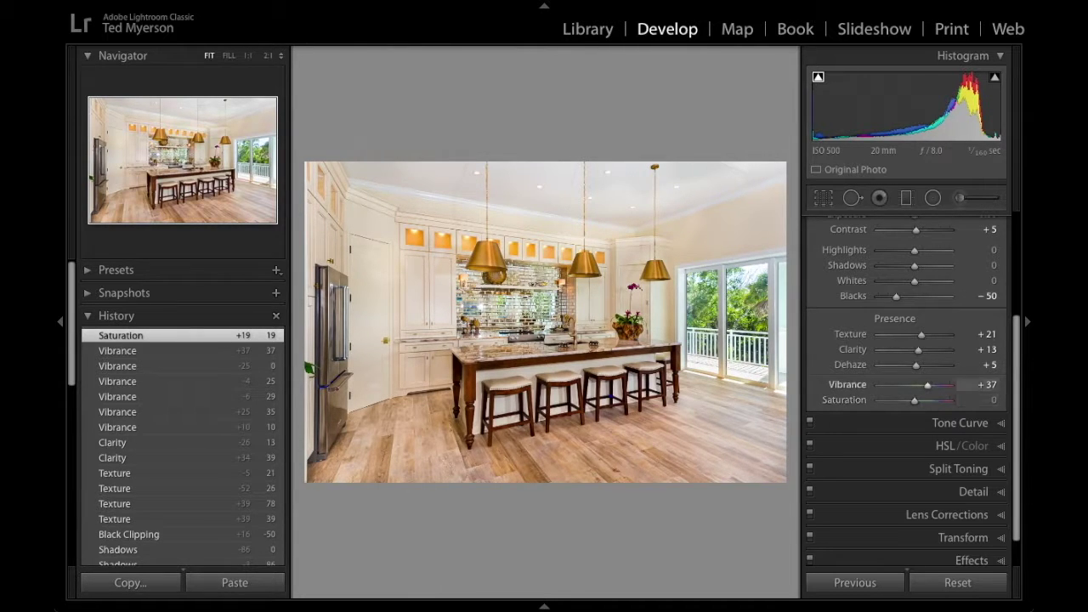
double_click(928, 386)
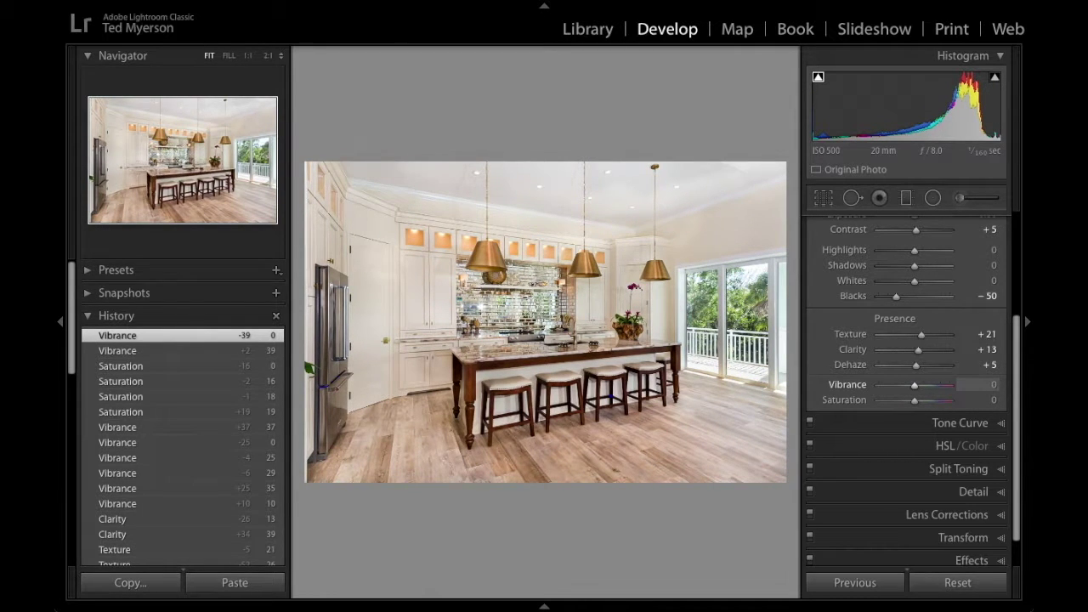
drag(915, 386, 932, 386)
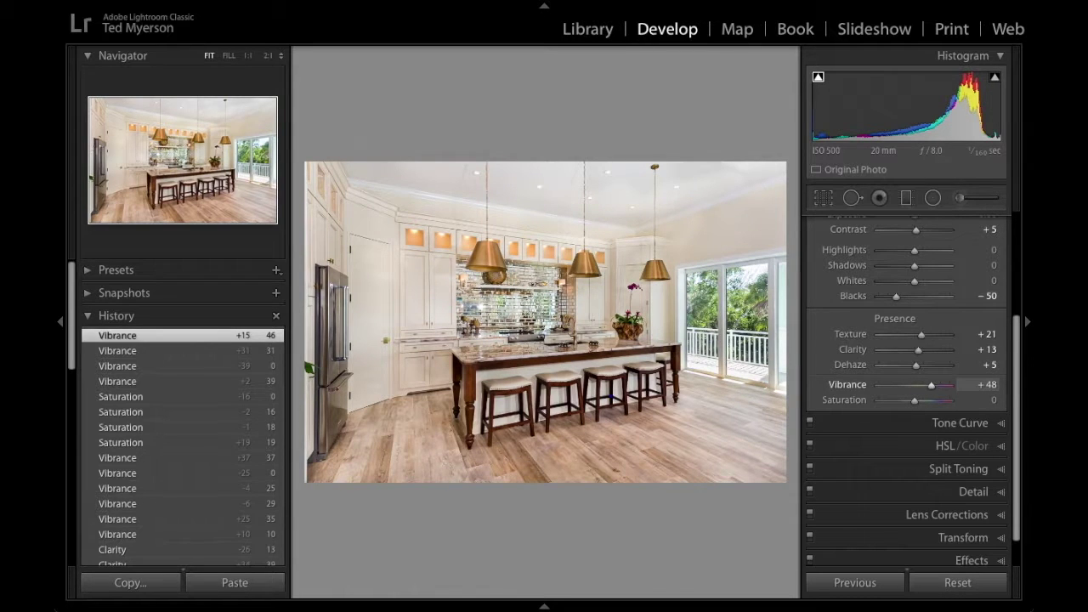
double_click(932, 386)
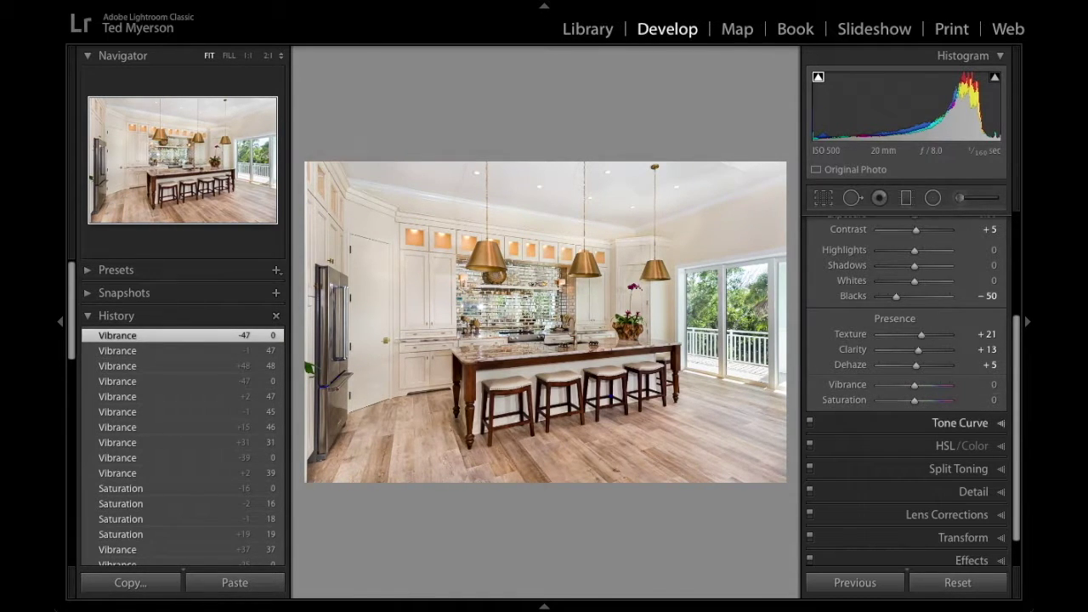
scroll(906, 391, down, 2)
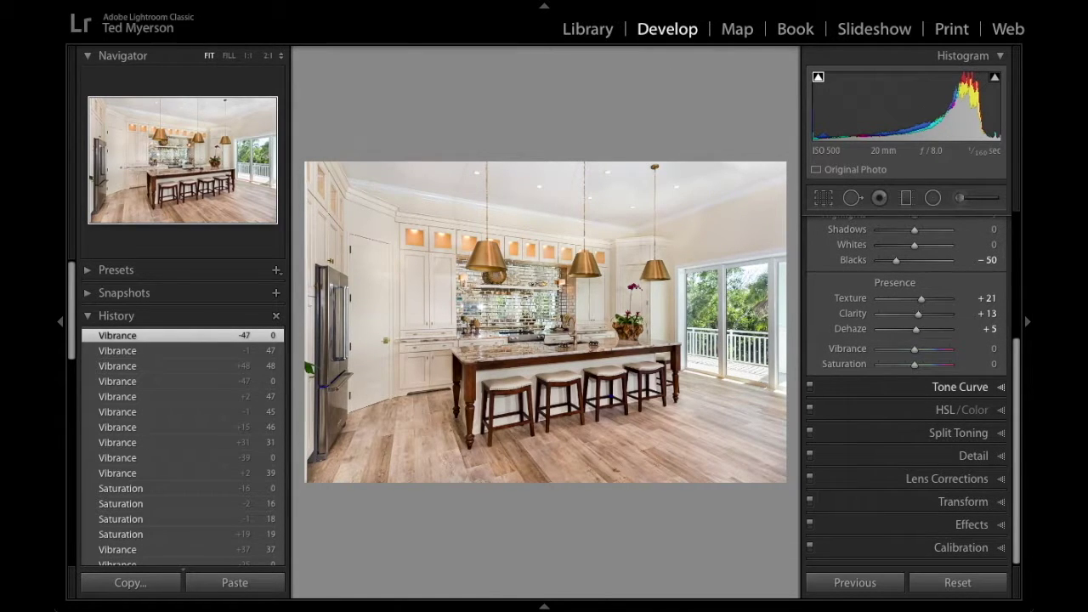
Drag the Tone Curve region sliders to Highlights −2, Lights +8, Darks 0 and Shadows −16.
click(961, 387)
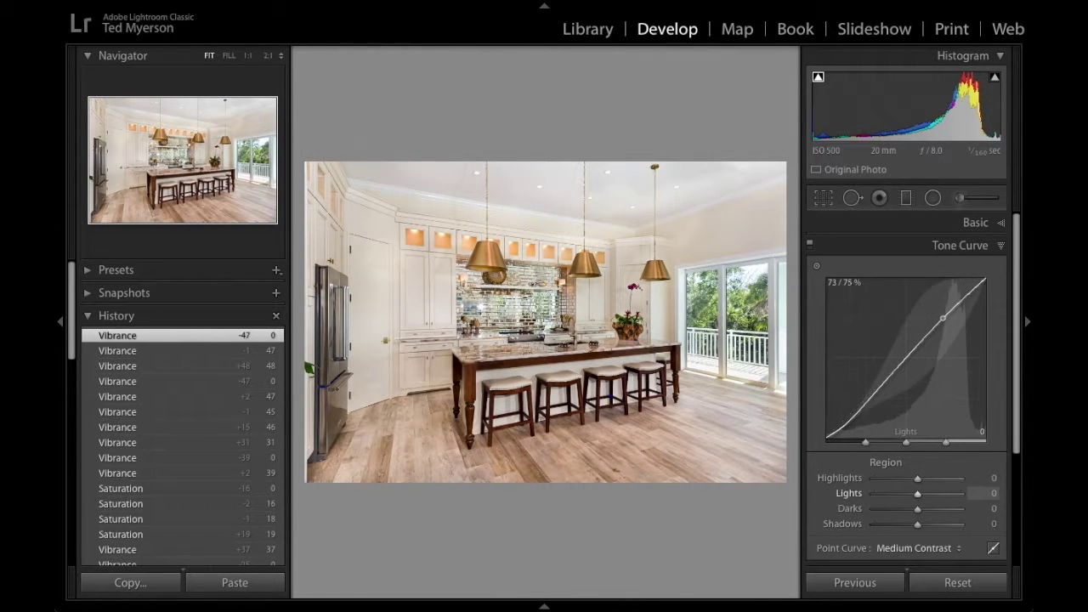
drag(943, 318, 943, 314)
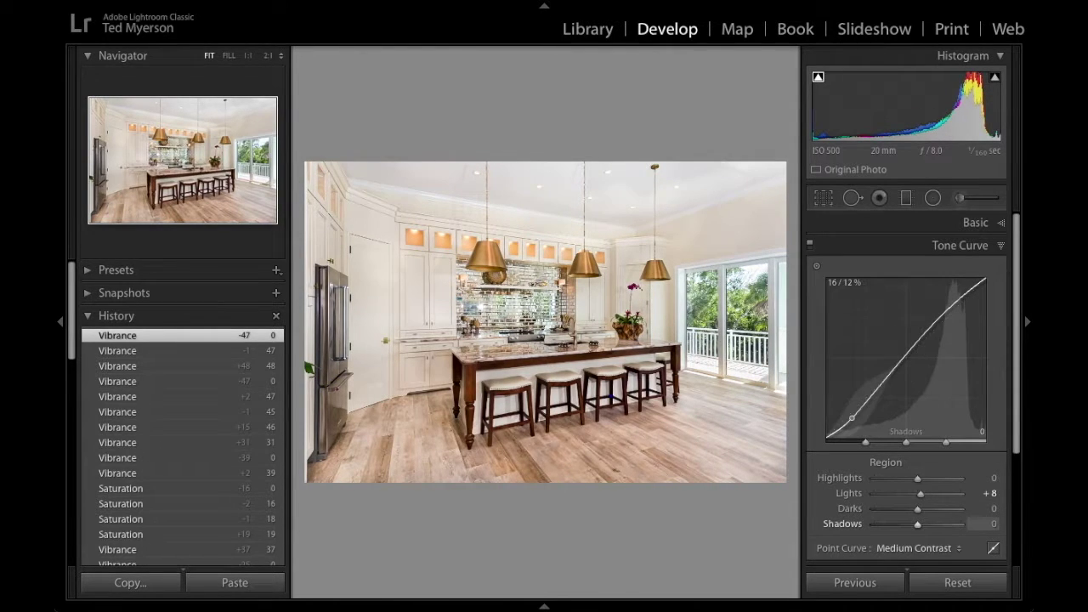
drag(855, 414, 855, 421)
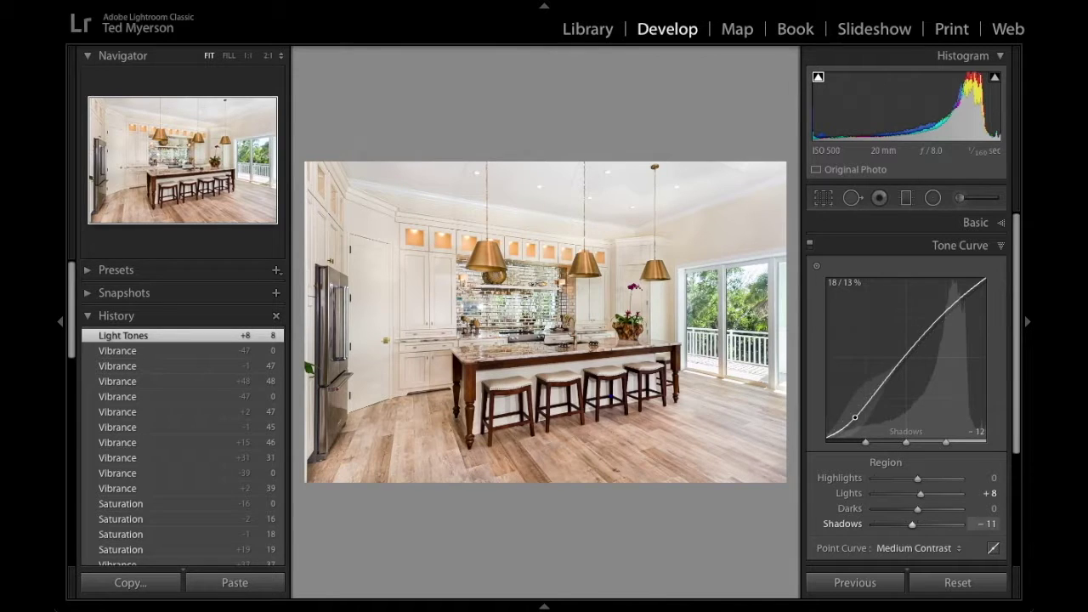
drag(956, 302, 956, 305)
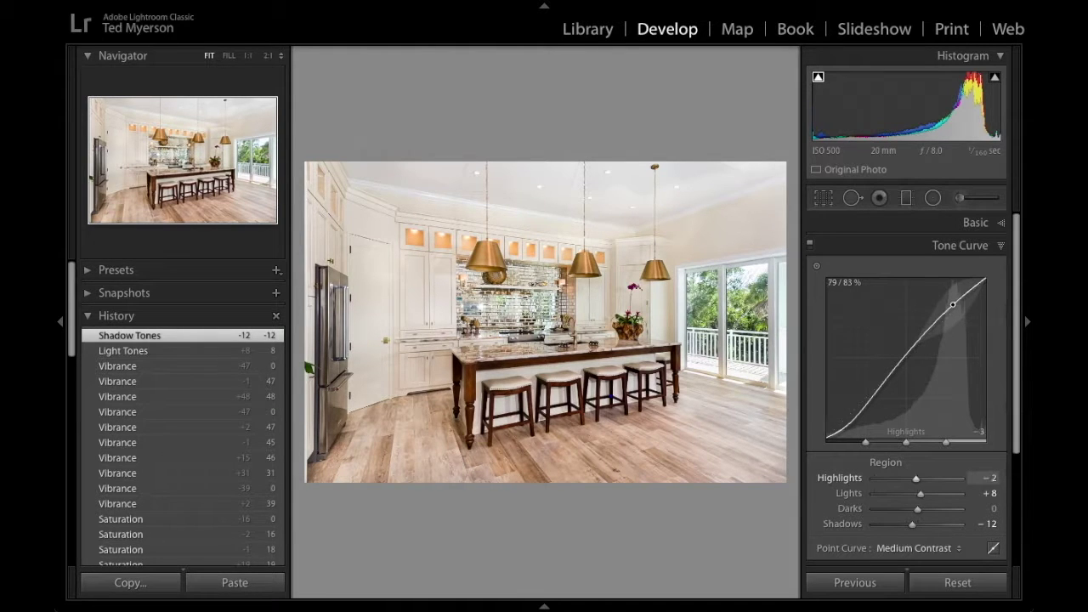
drag(855, 414, 855, 419)
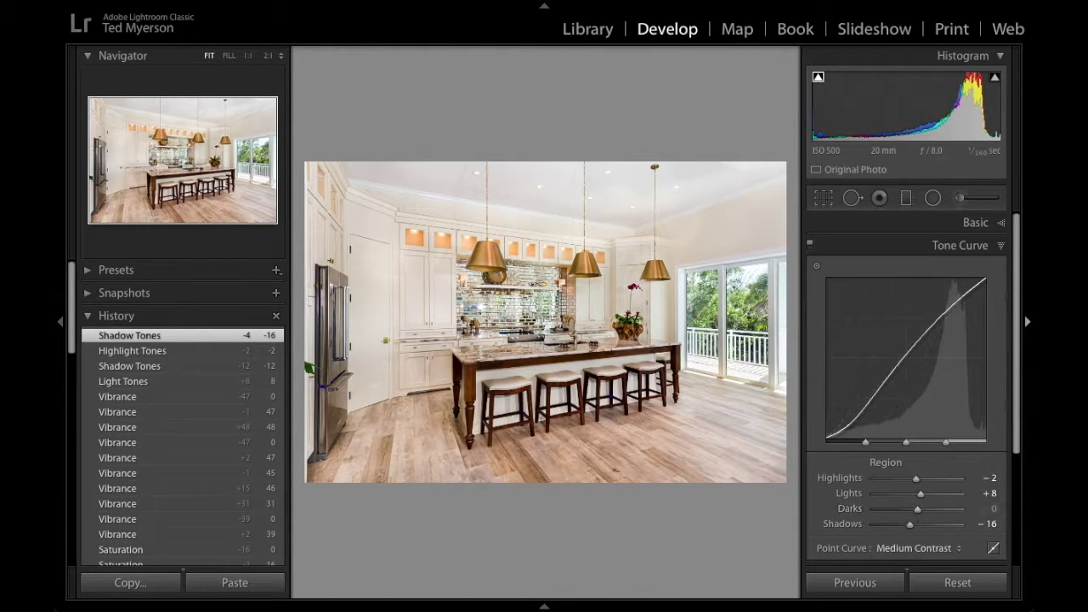
scroll(906, 387, down, 2)
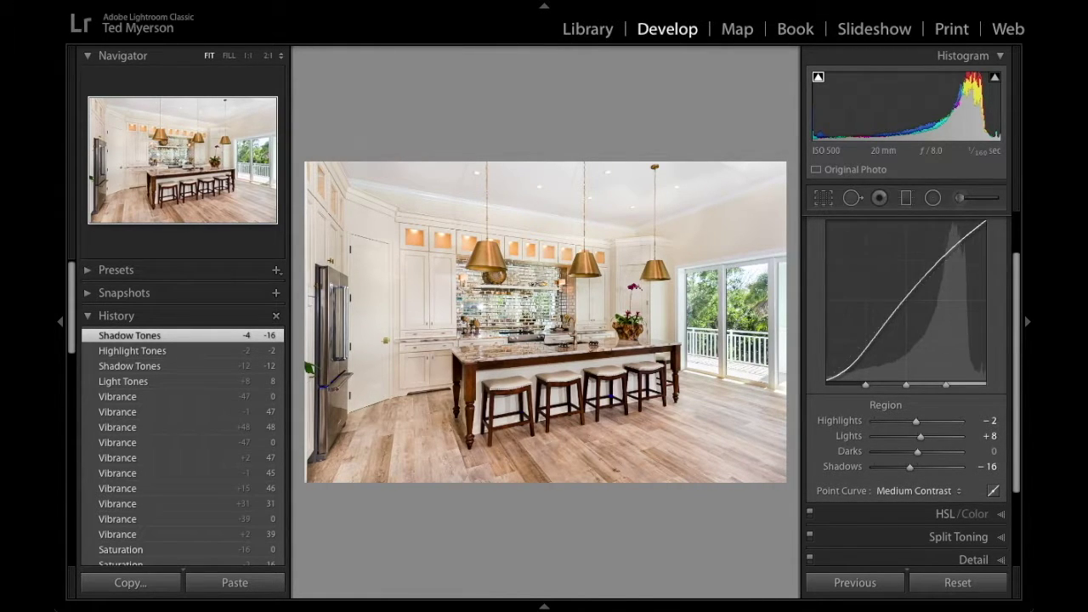
scroll(907, 392, down, 3)
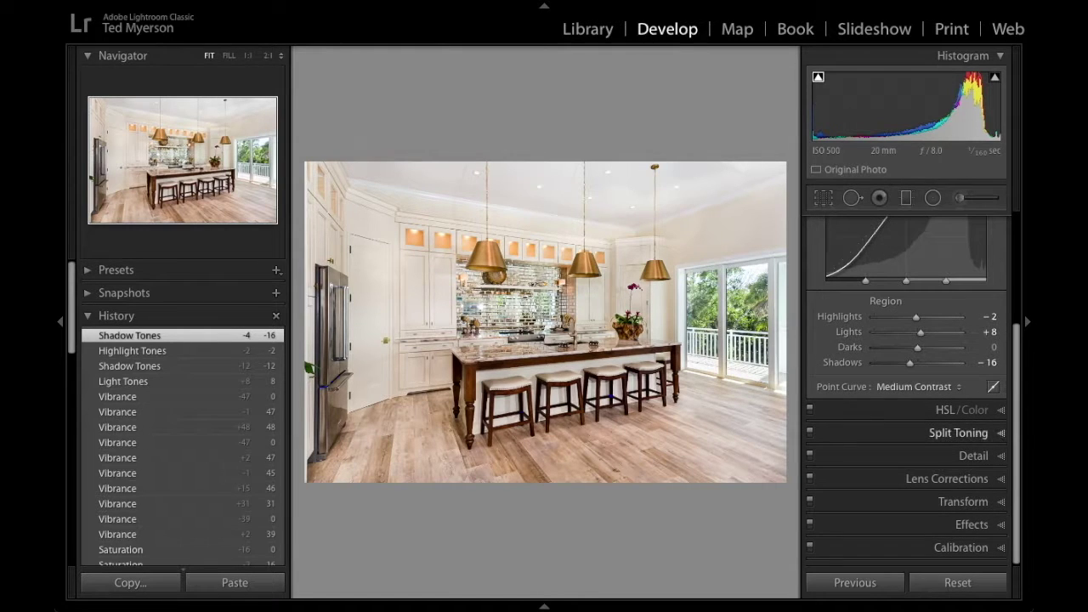
Show the HSL/Color panel's Luminance adjustments, briefly toggling the All view.
key(ctrl+3)
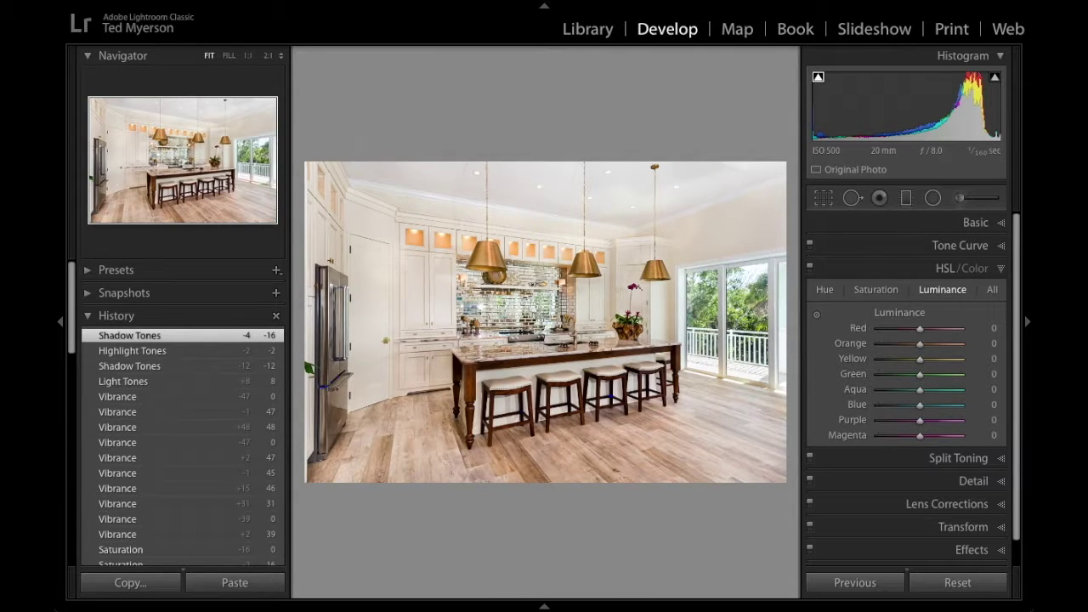
click(993, 289)
click(942, 289)
click(993, 289)
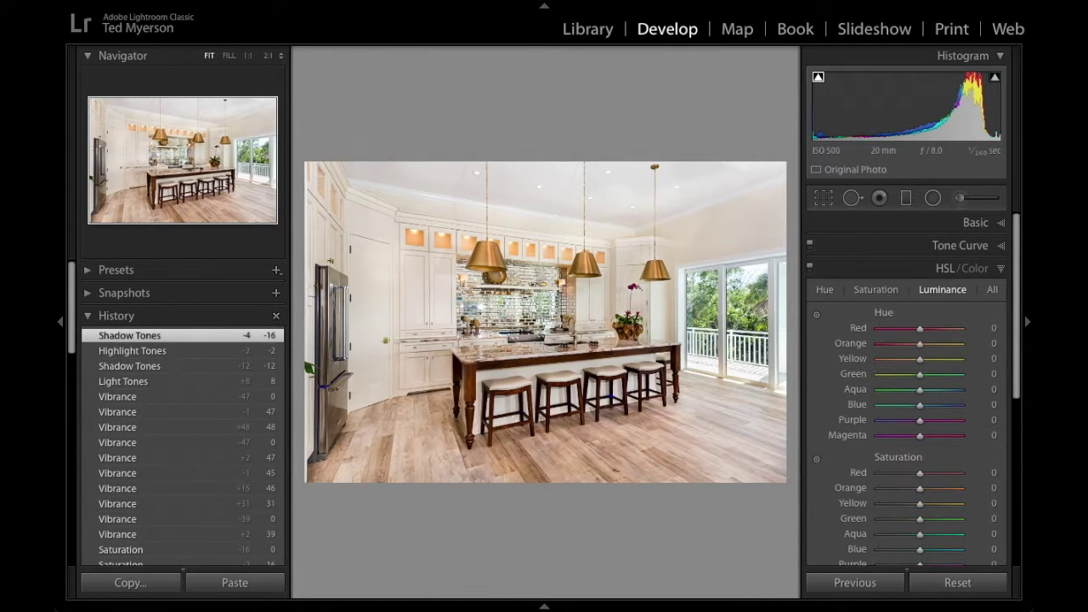
click(942, 289)
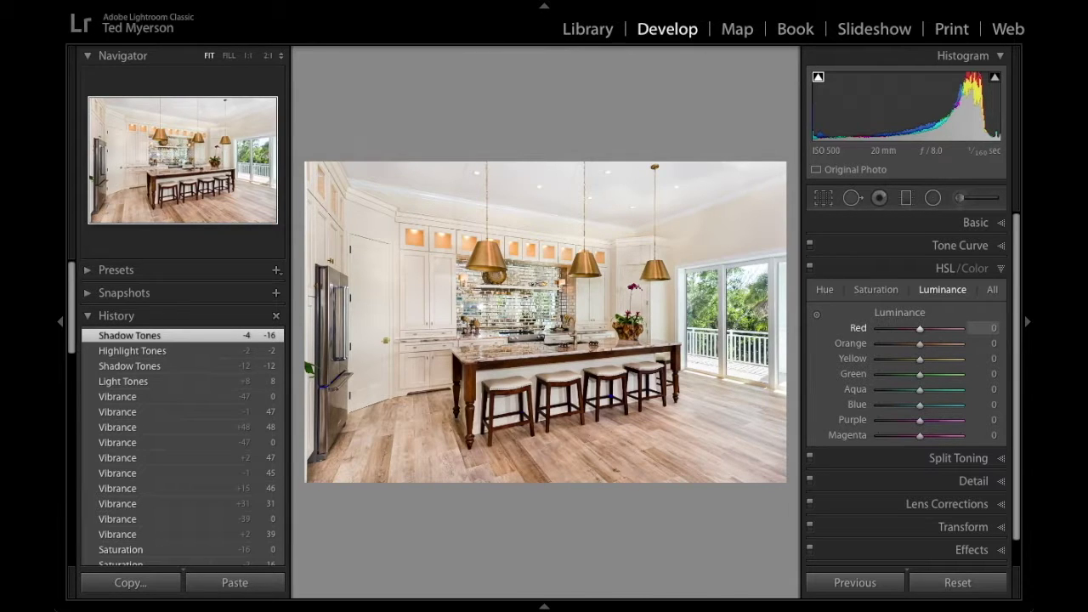
Swing Red luminance between −100 and +67, then reset it to 0.
drag(920, 328, 946, 328)
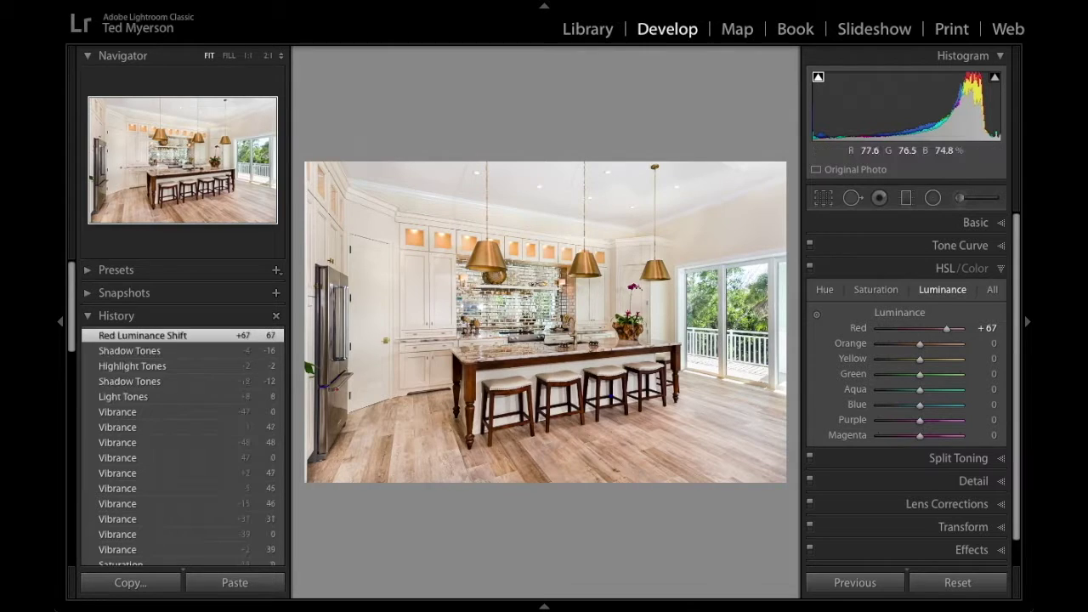
click(896, 328)
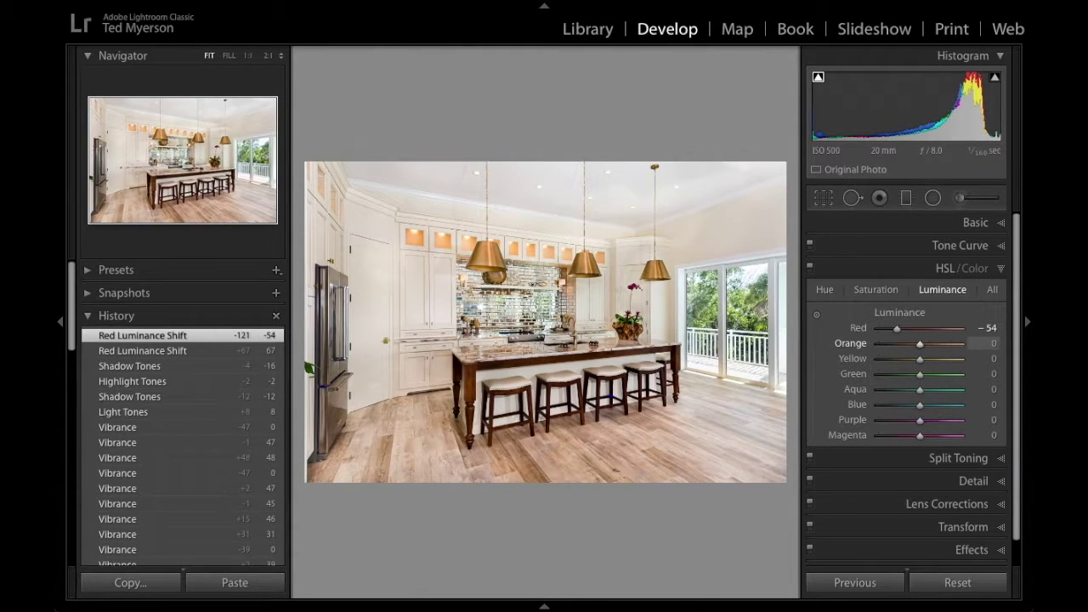
drag(898, 330, 879, 329)
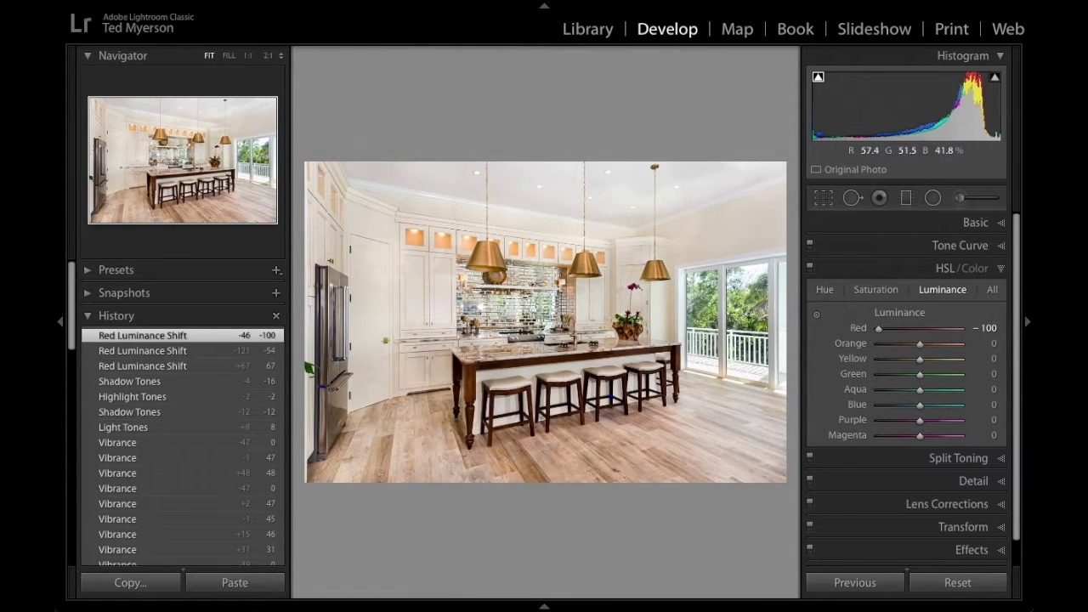
drag(878, 328, 940, 328)
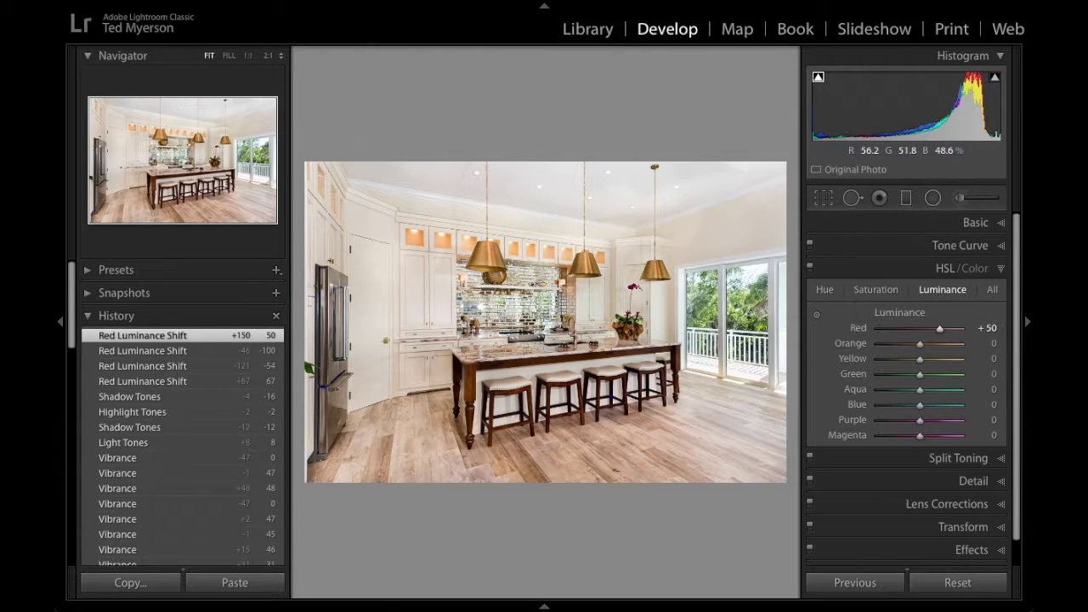
drag(987, 328, 947, 328)
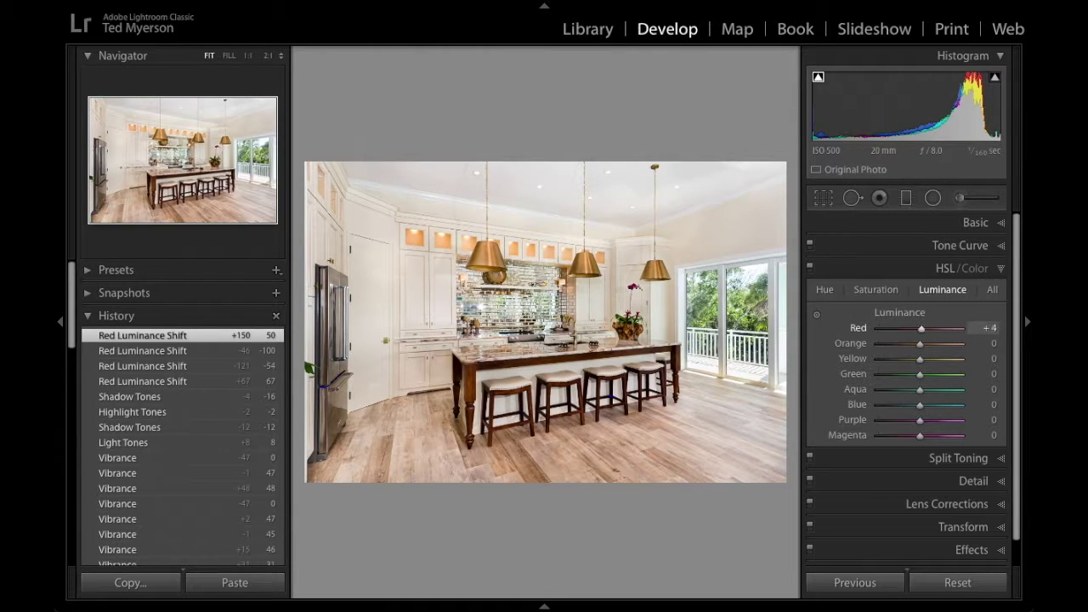
double_click(925, 329)
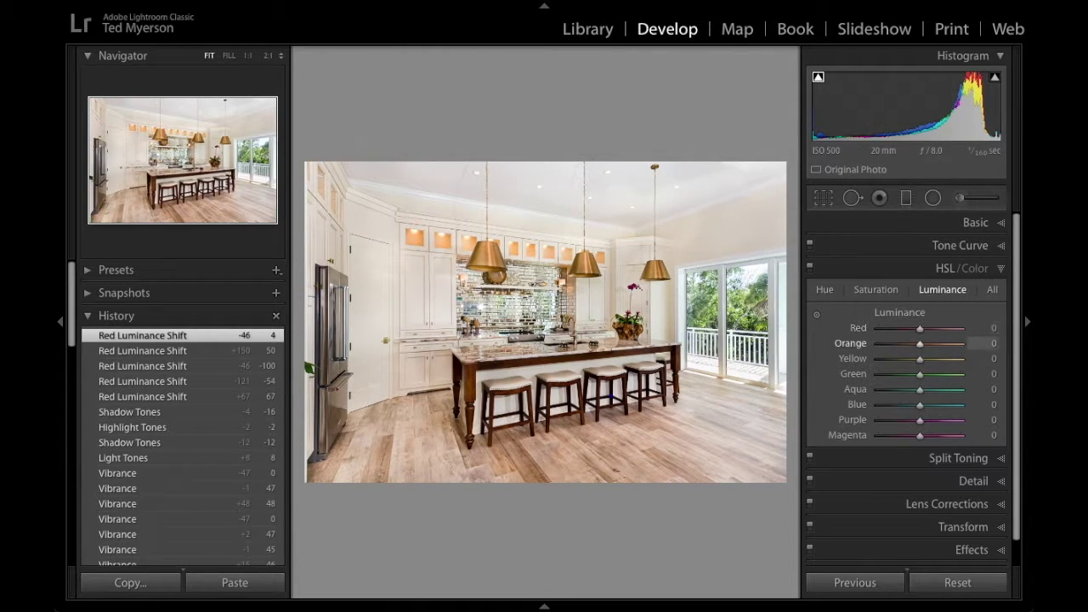
Test and reset Orange luminance, then drag on the floor to set Orange −44, Yellow −29.
drag(993, 343, 1029, 343)
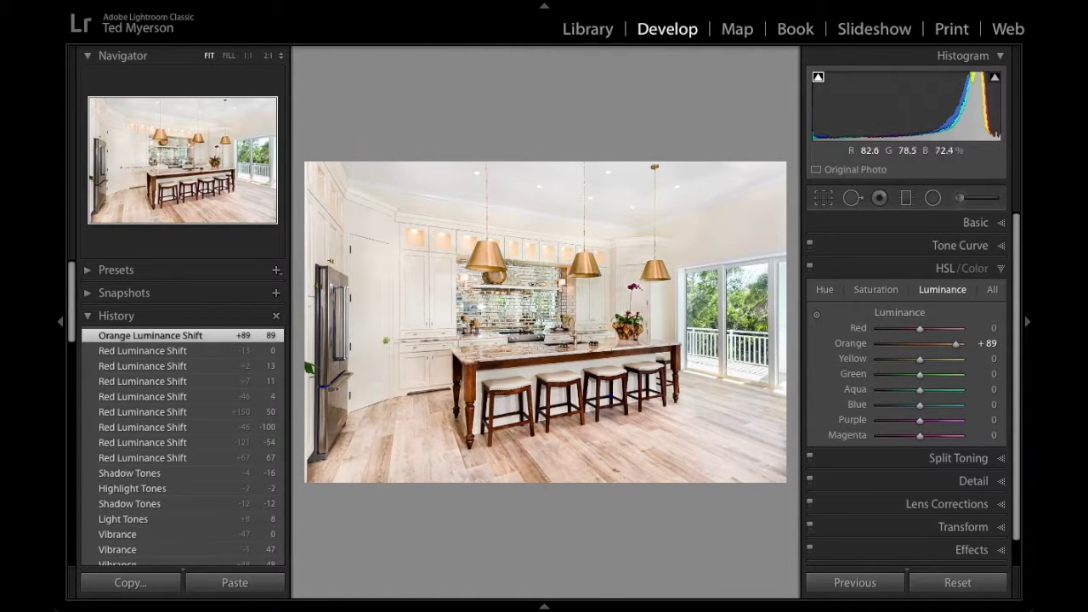
drag(956, 343, 899, 343)
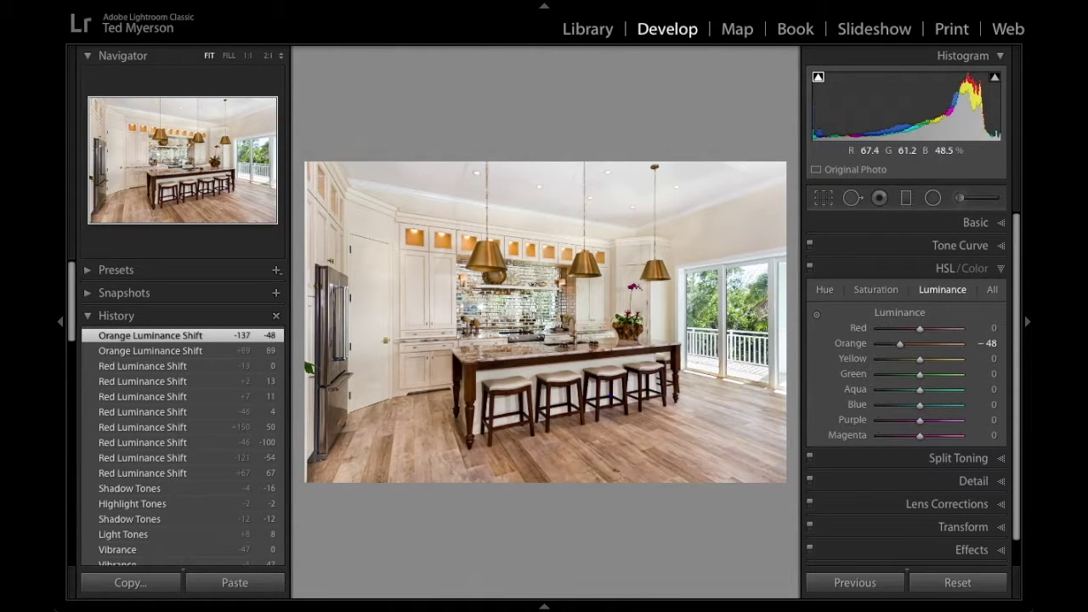
double_click(900, 344)
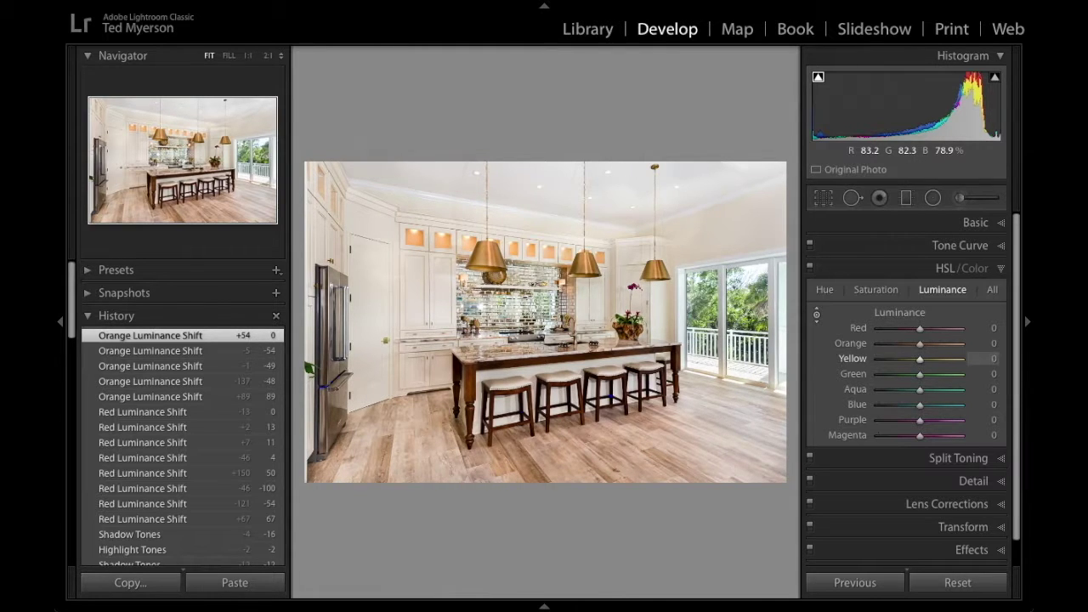
drag(370, 289, 370, 300)
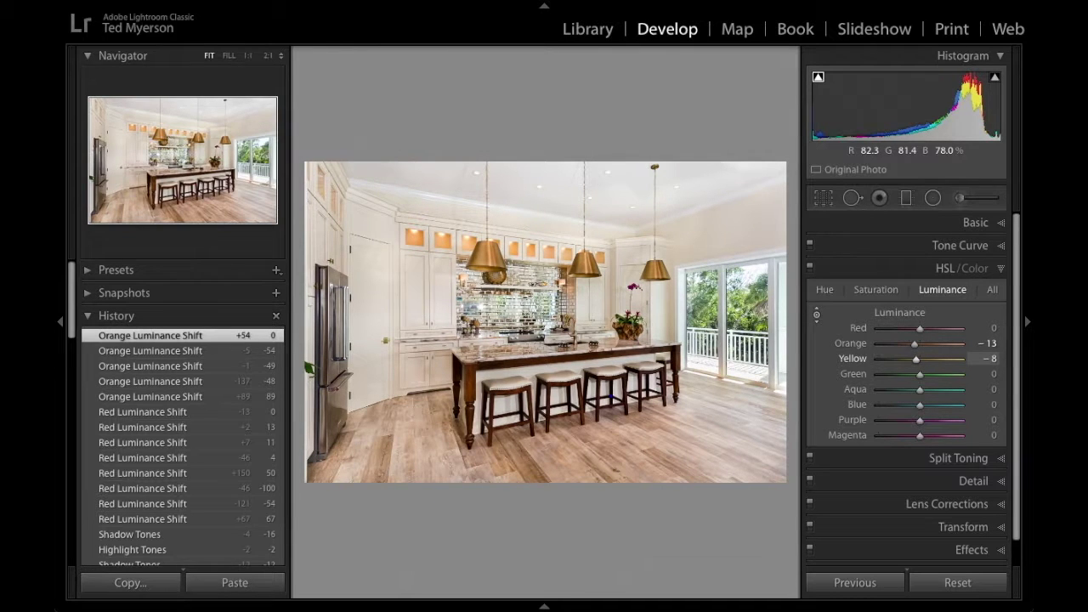
drag(370, 299, 370, 326)
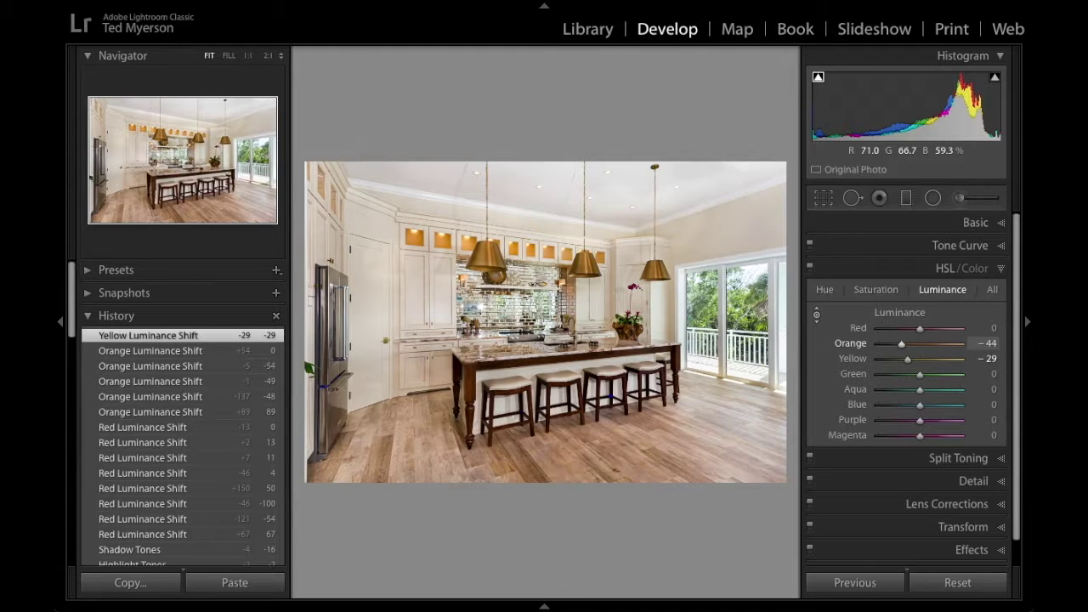
Raise Orange saturation to +51 and Yellow to +33 by dragging on the wood tones.
click(876, 289)
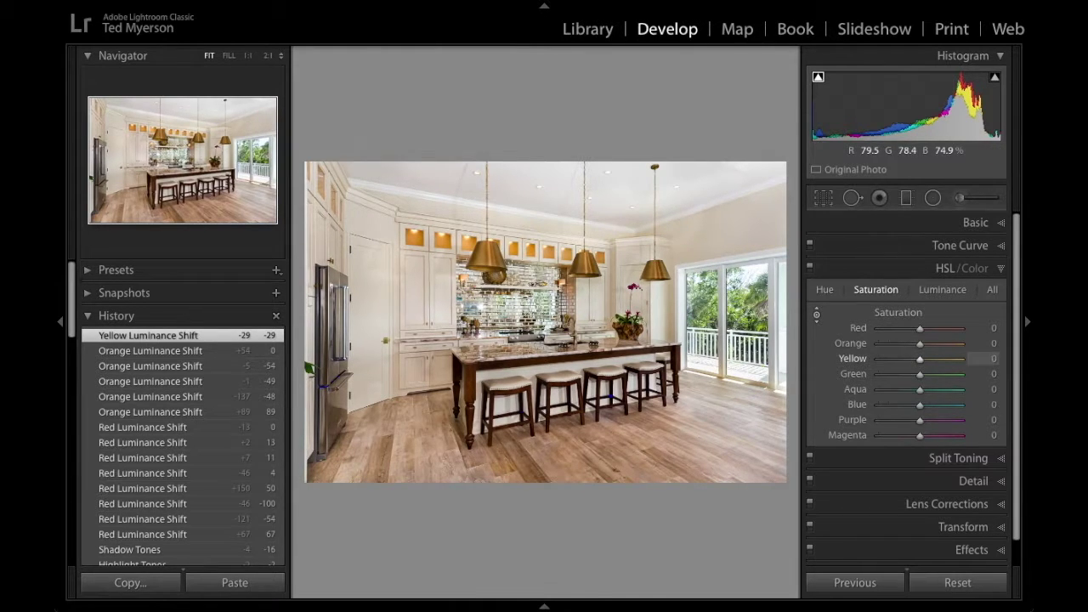
key(Up)
drag(371, 298, 371, 315)
drag(371, 315, 370, 275)
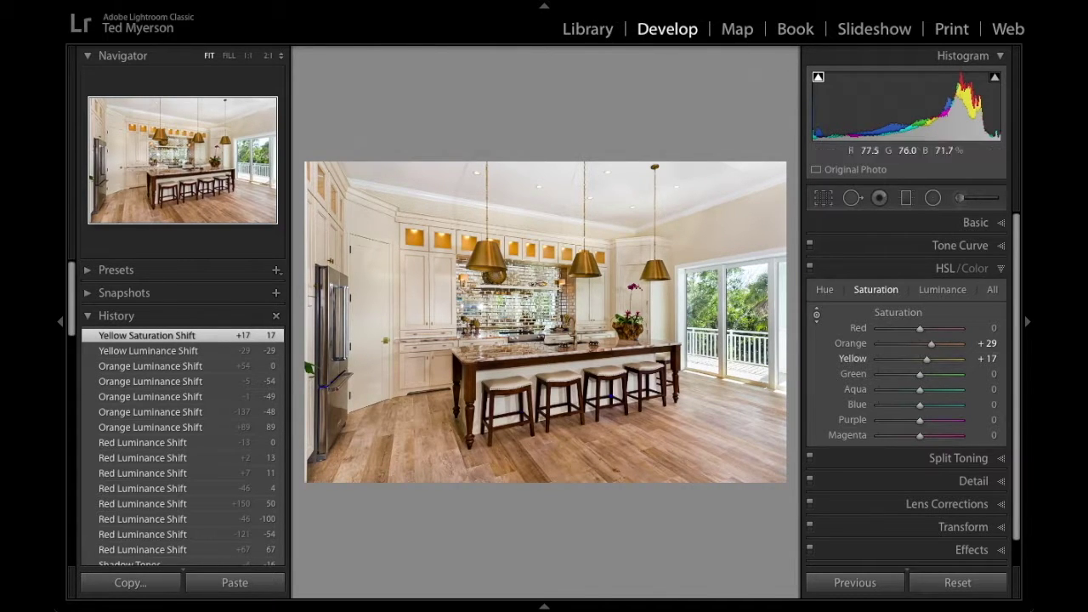
drag(510, 209, 511, 186)
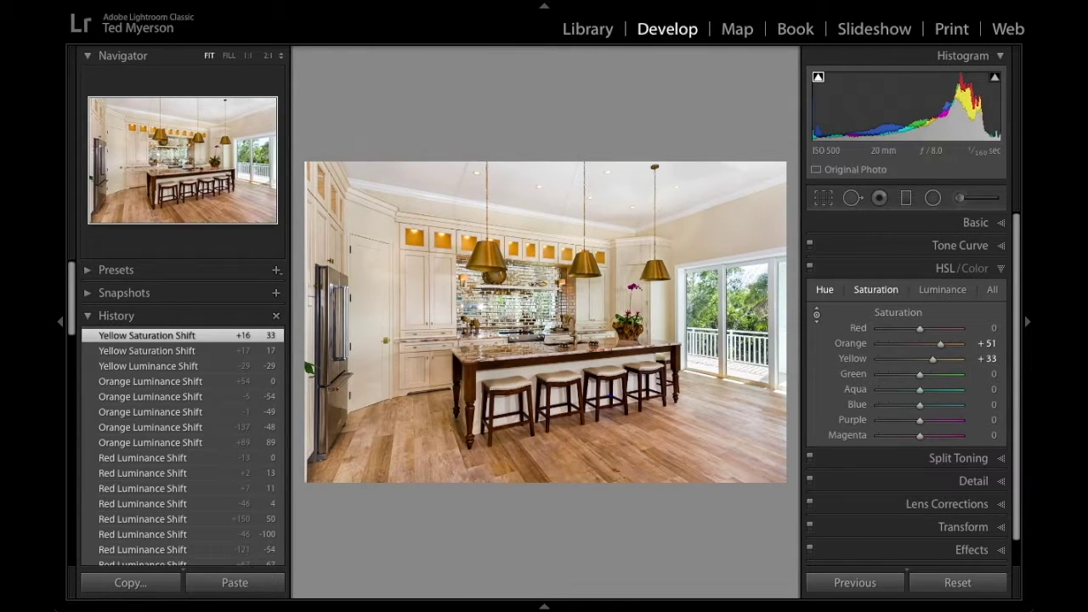
click(825, 289)
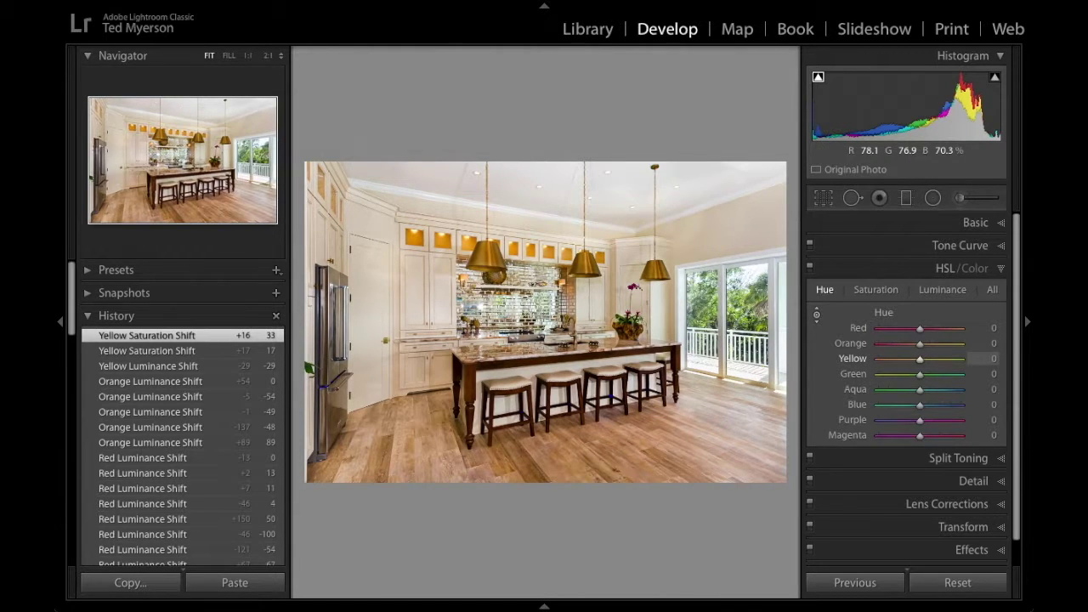
Shift Orange hue to −32 and Yellow hue to −50 by dragging on the floor.
drag(487, 255, 487, 246)
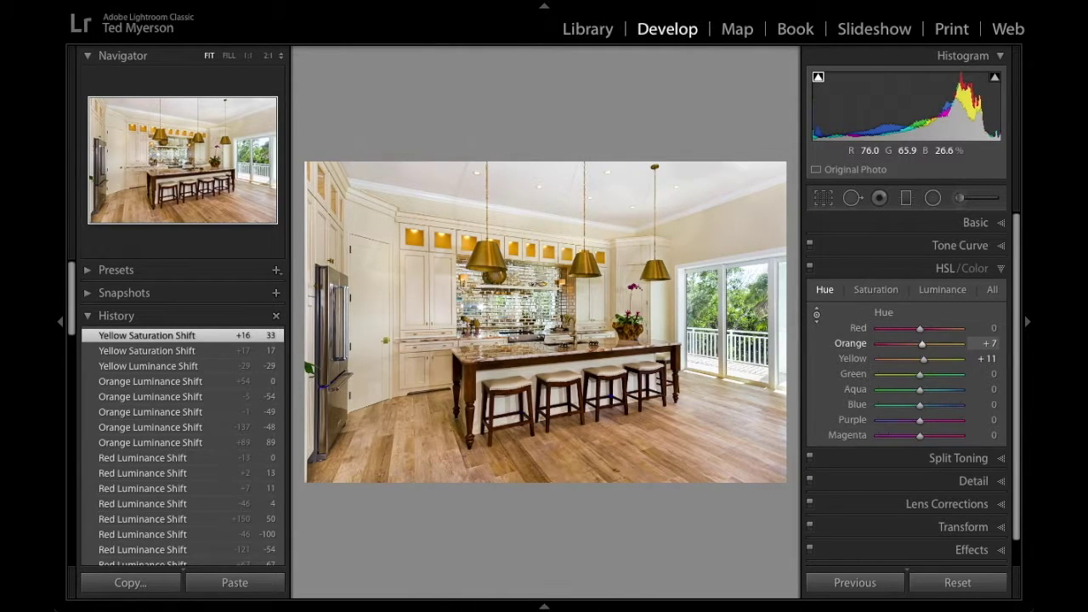
drag(487, 246, 487, 297)
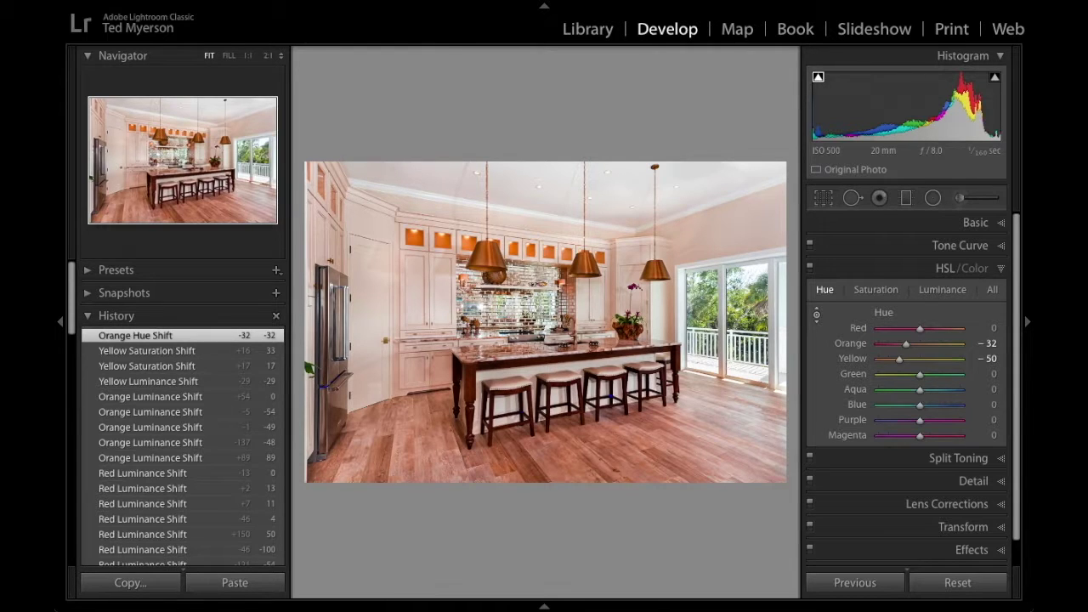
key(alt)
key(alt)
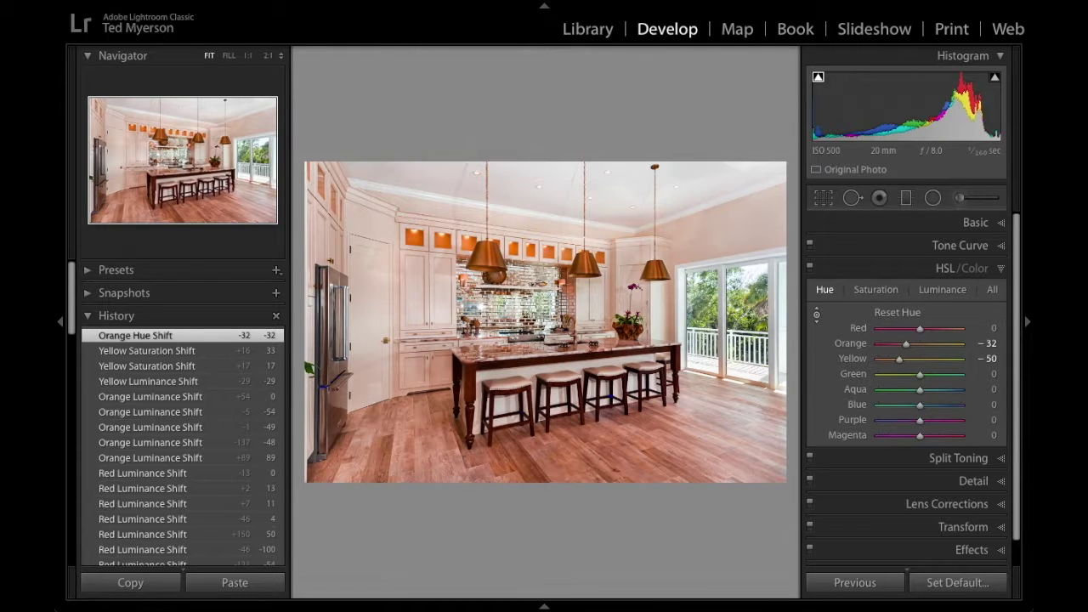
Reset all HSL hue and saturation adjustments to 0.
key(ctrl+shift+r)
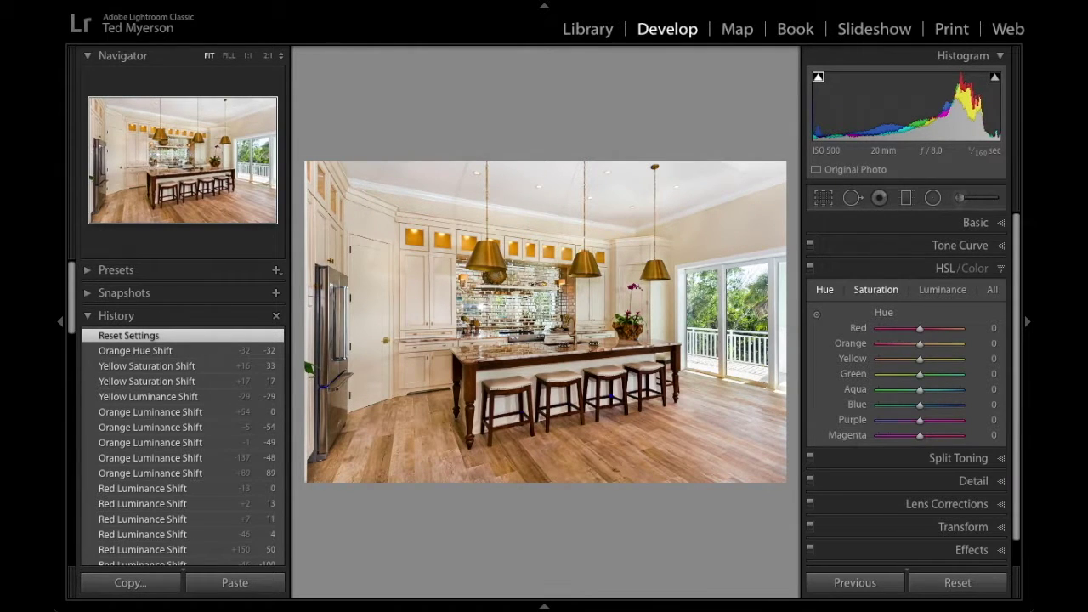
click(875, 289)
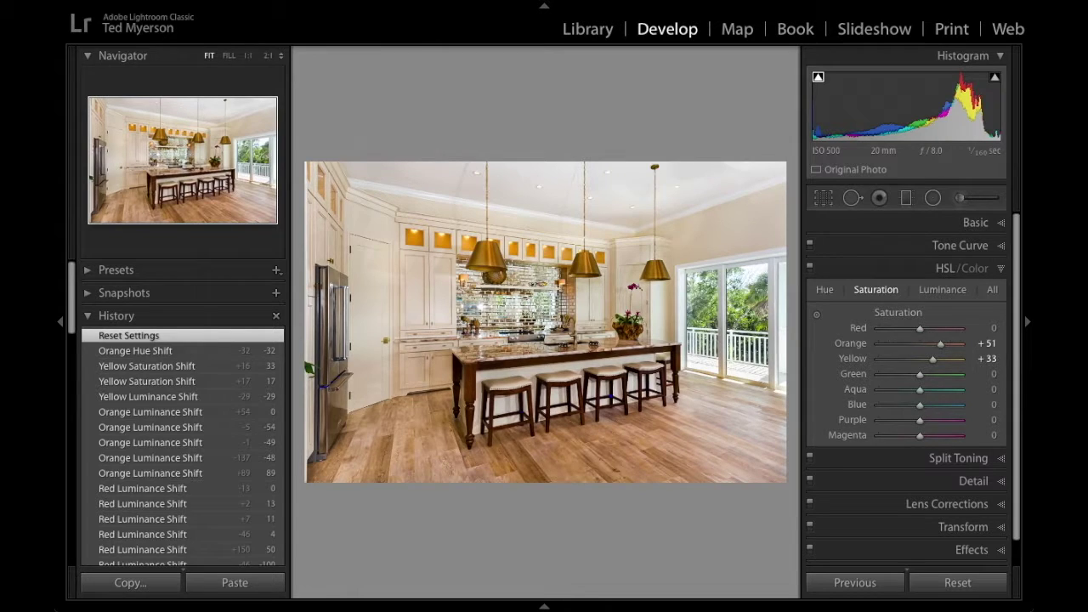
key(alt)
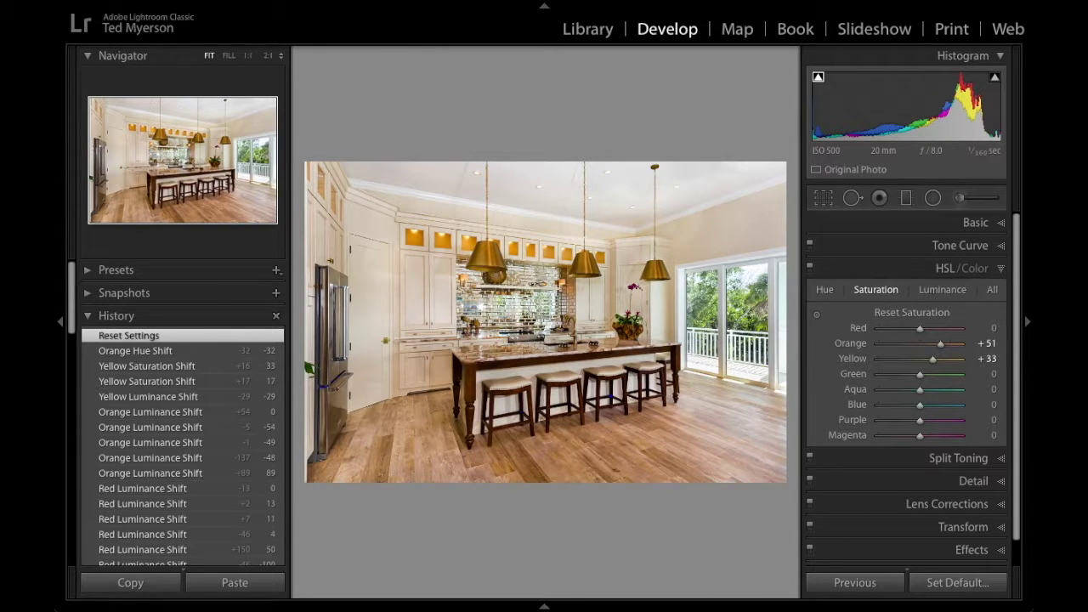
alt+click(912, 313)
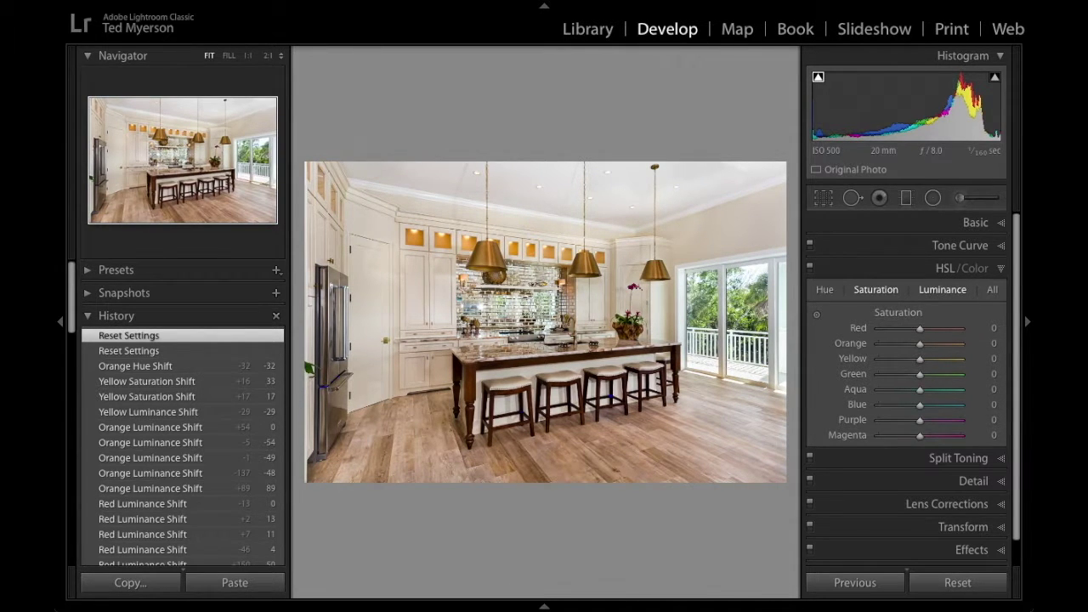
Reset the HSL luminance values, including Orange and Yellow, to 0 and expand the Tone Curve panel.
click(943, 289)
key(alt)
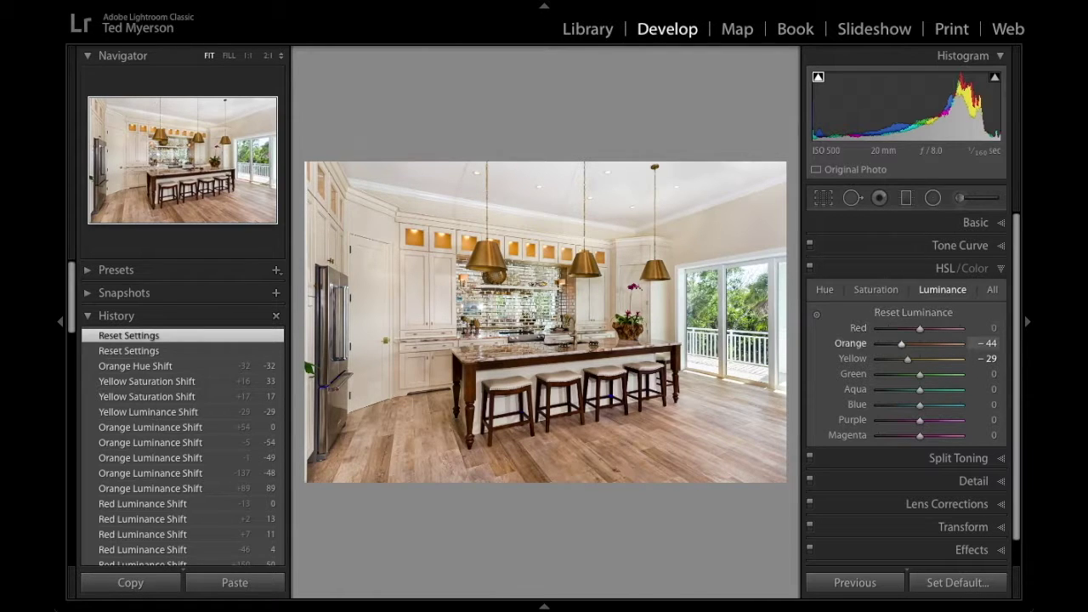
alt+click(913, 313)
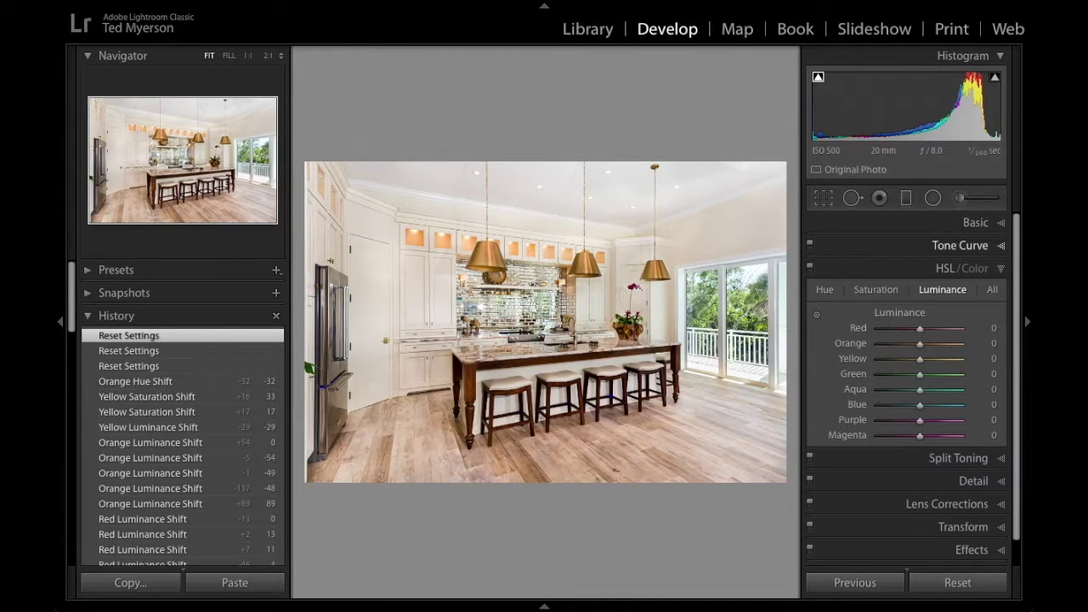
click(960, 244)
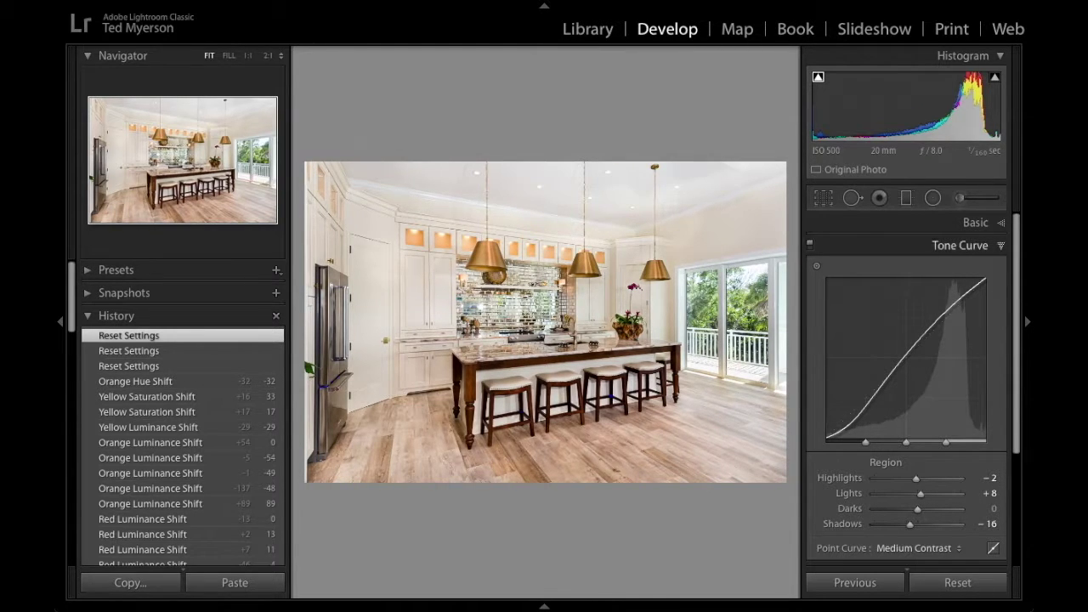
Toggle the tone curve off and on twice to compare, leaving it enabled.
key(ctrl+2)
key(ctrl+2)
key(ctrl+2)
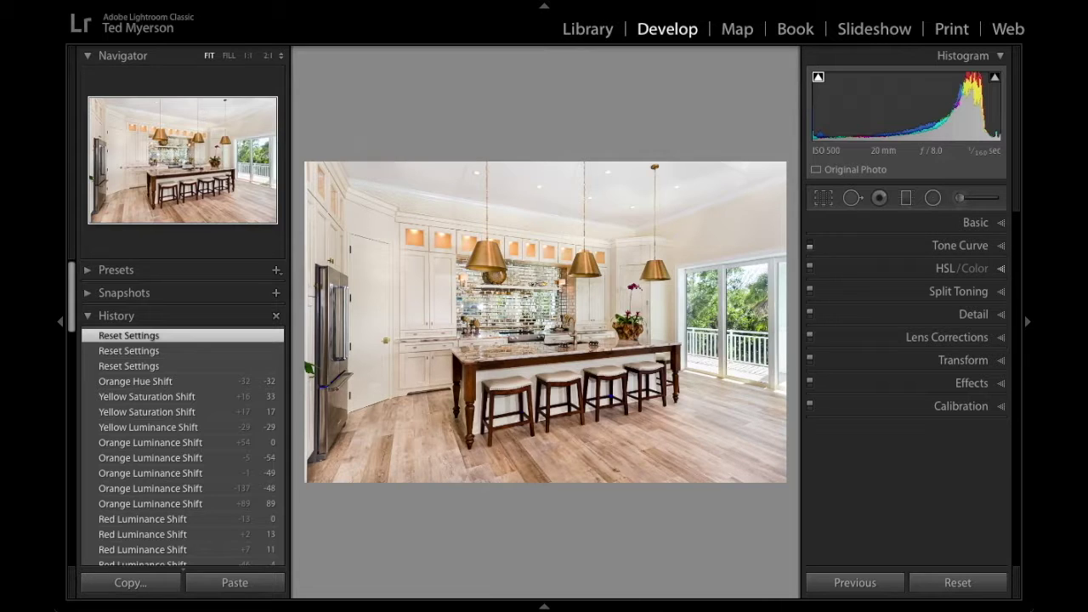
click(811, 247)
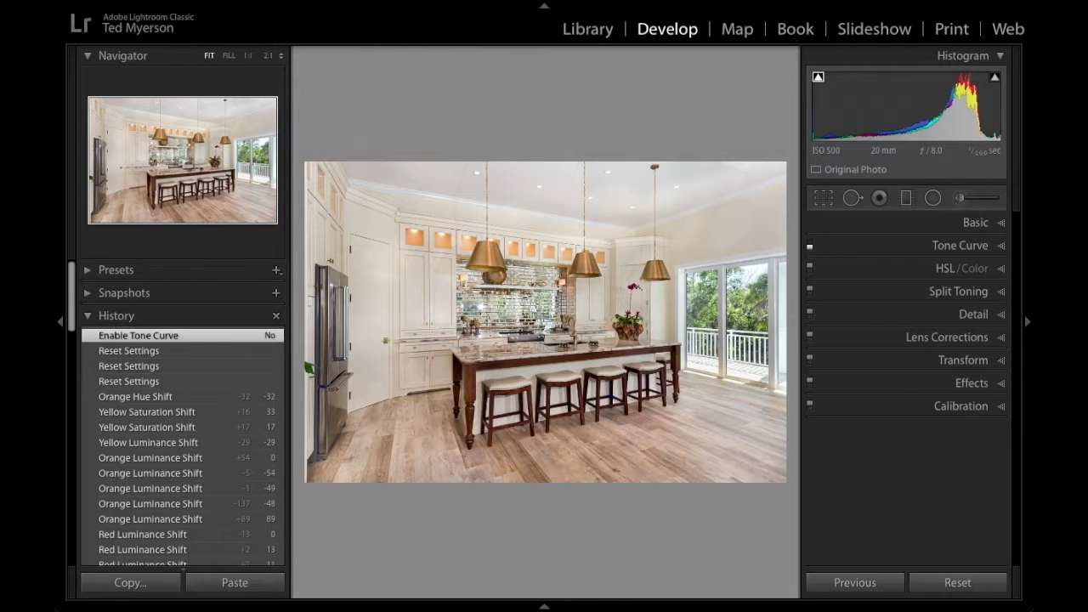
click(810, 247)
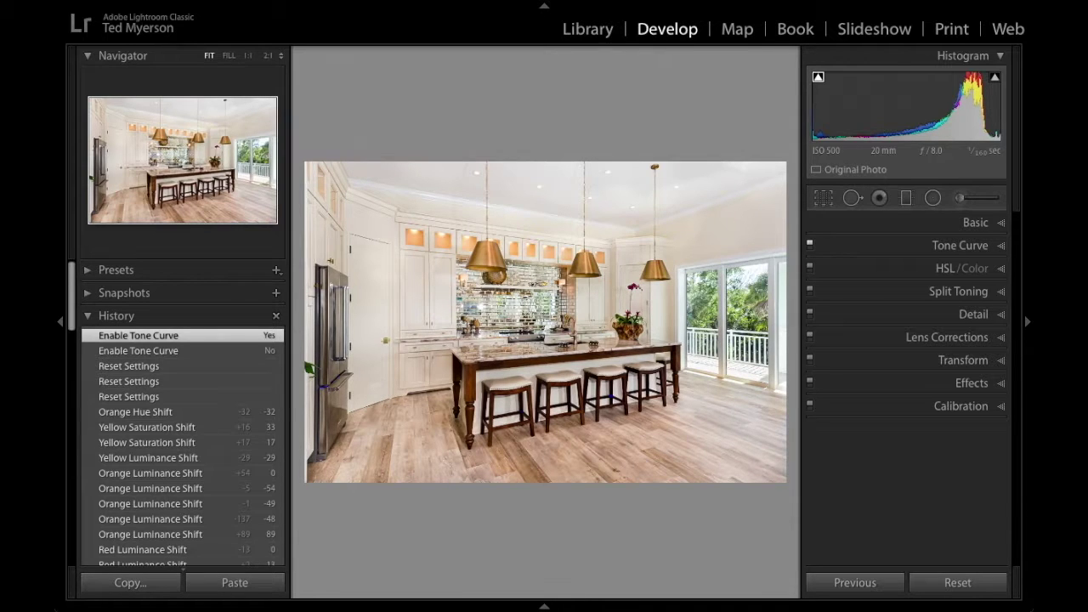
click(810, 246)
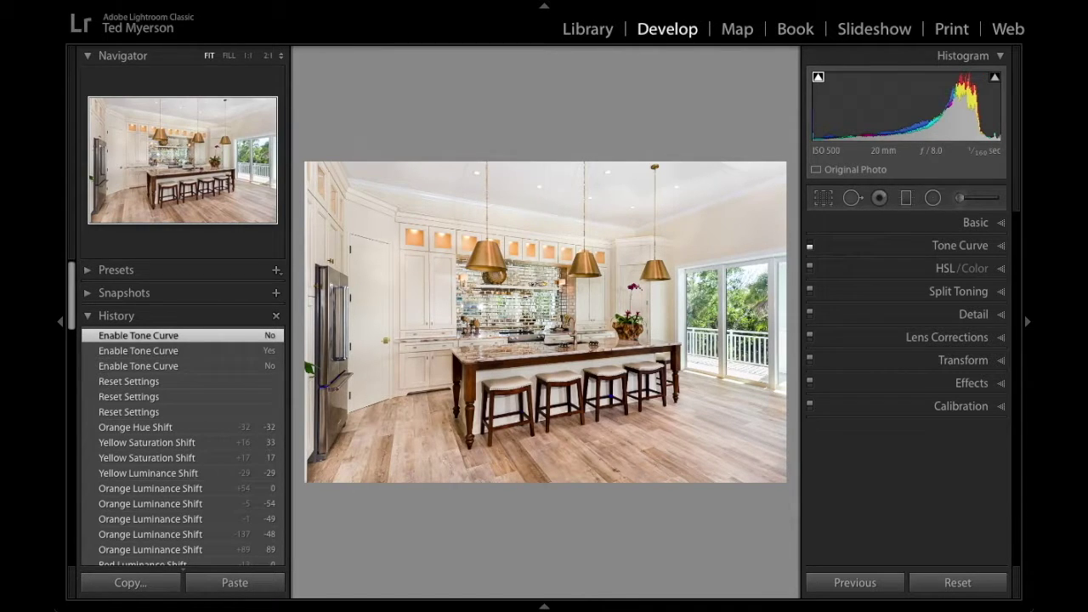
click(810, 246)
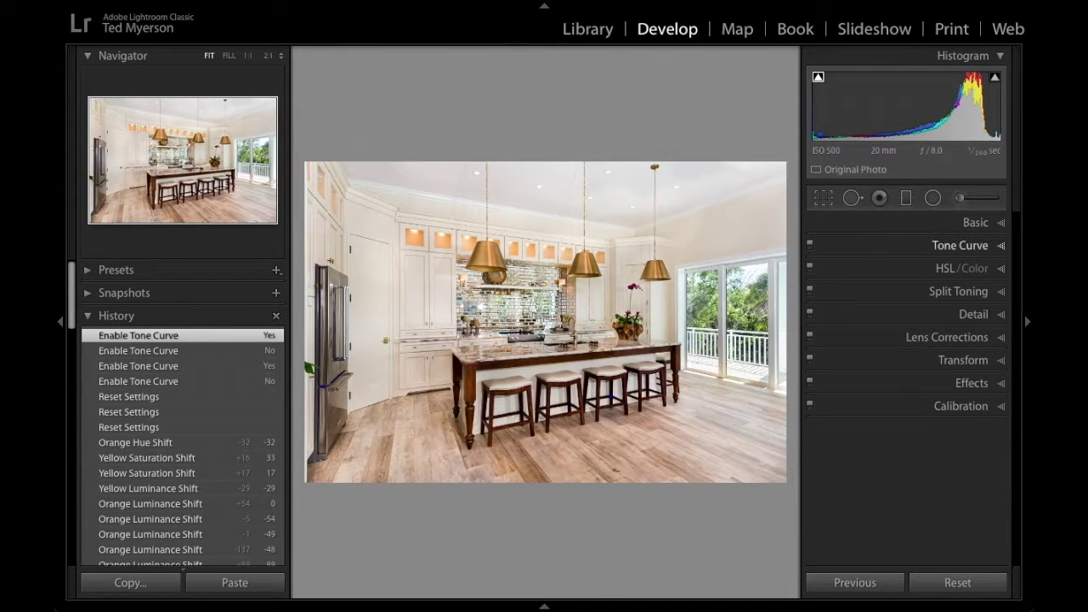
Reset the tone curve Region sliders to zero and collapse the panel.
click(960, 245)
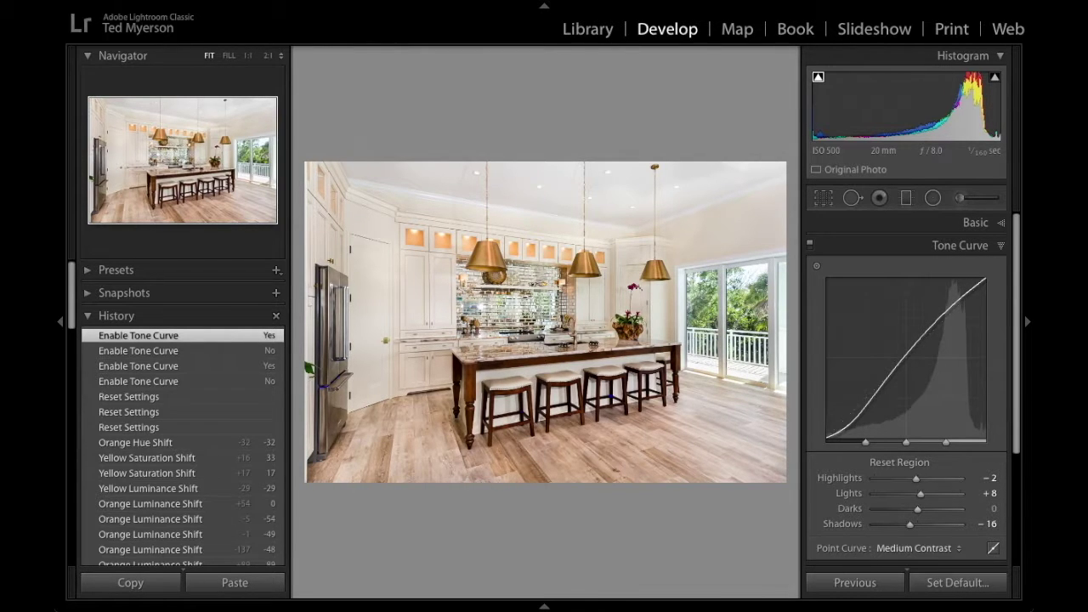
alt+click(899, 461)
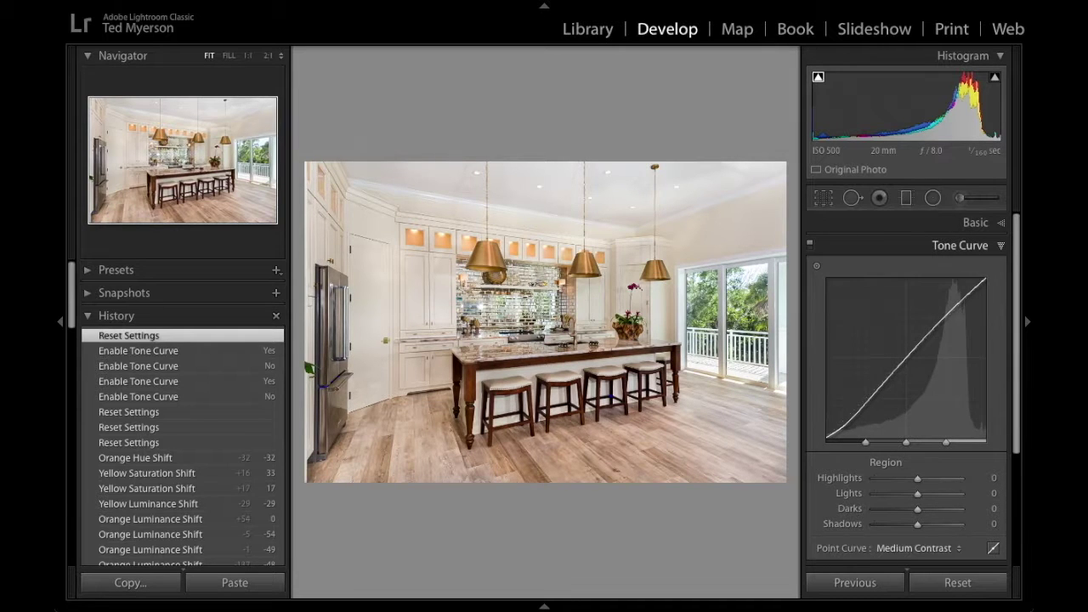
click(960, 244)
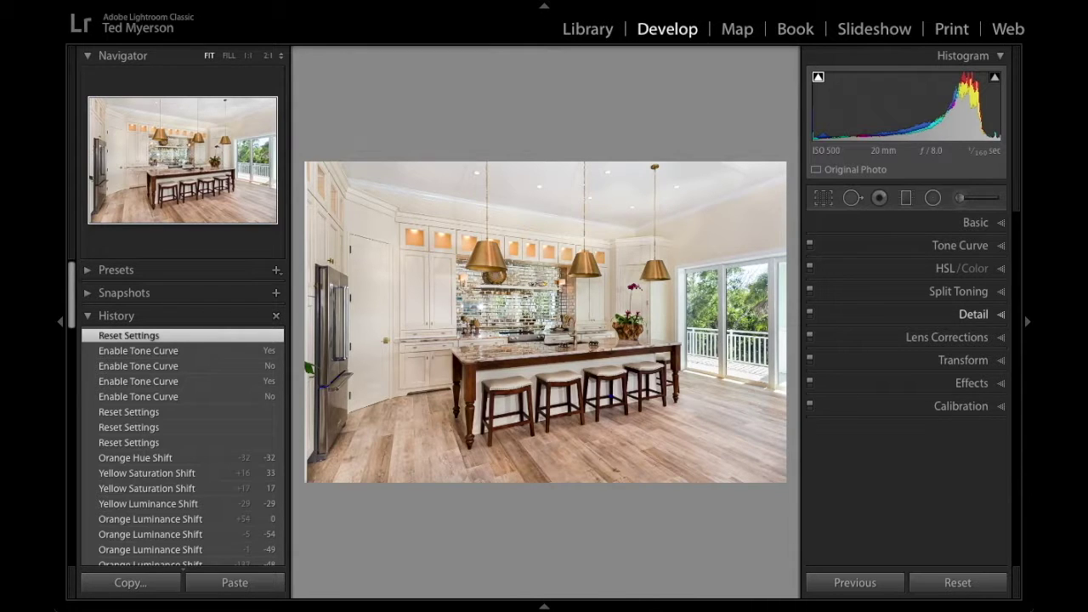
In the Detail panel, set sharpening Amount 90, Radius 1.0, Detail 12 and Luminance noise reduction 25.
click(935, 314)
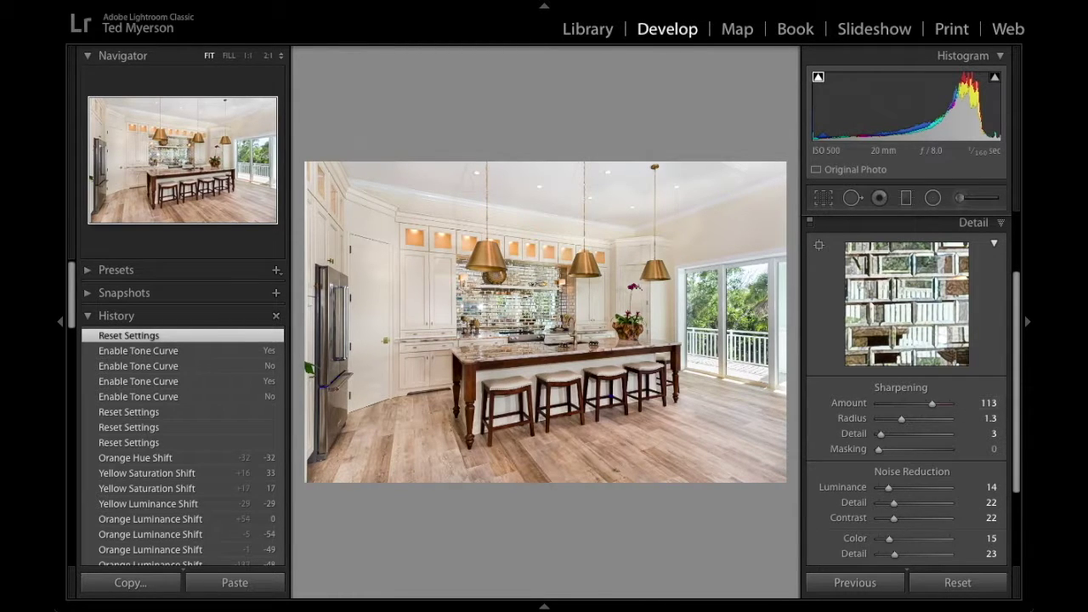
scroll(935, 446, down, 3)
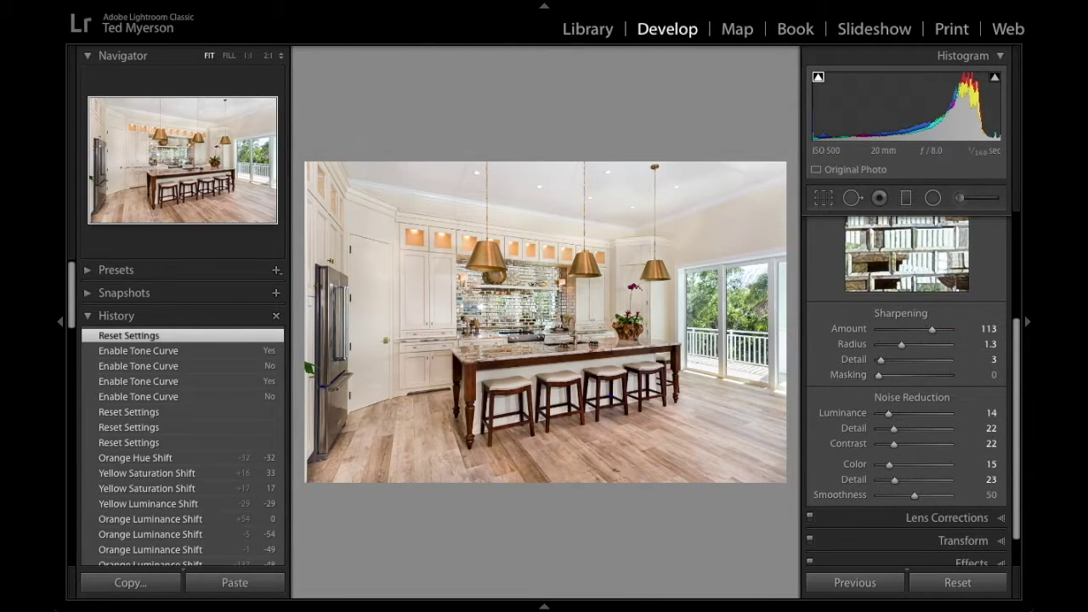
drag(932, 329, 922, 329)
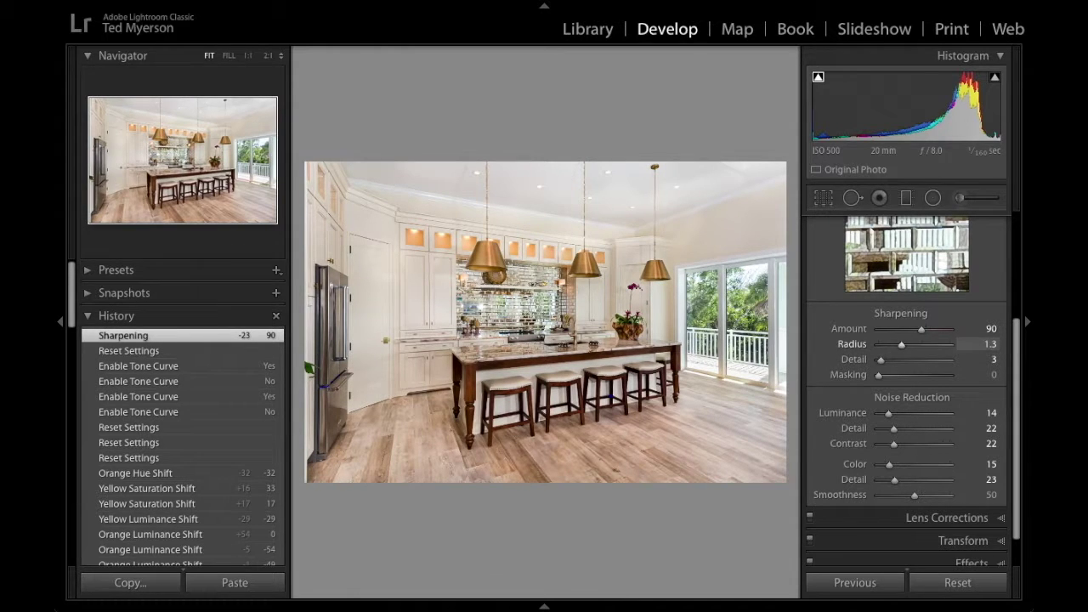
drag(901, 345, 887, 361)
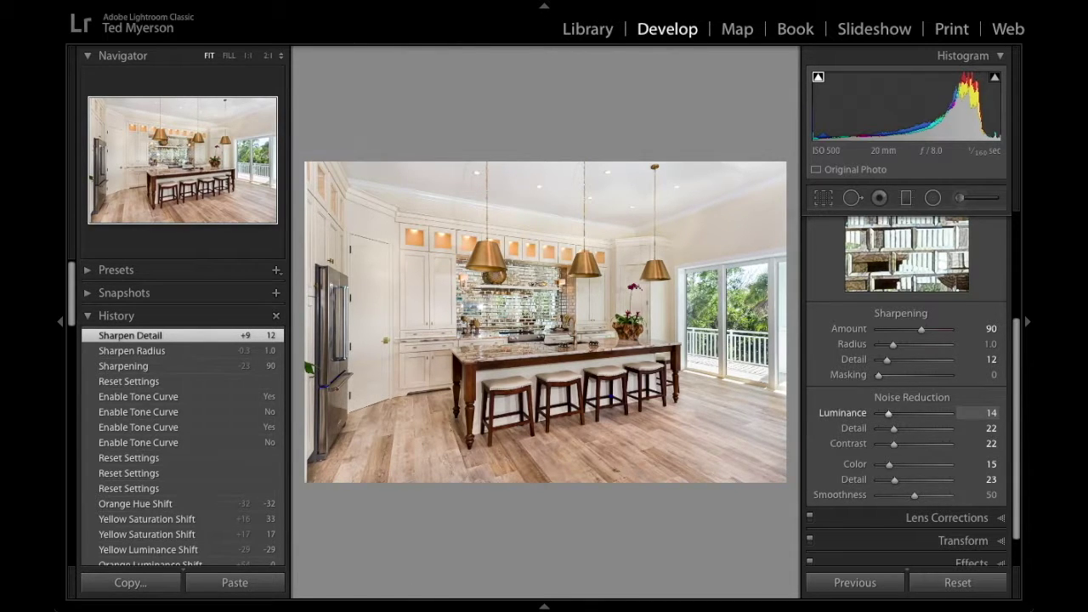
drag(889, 413, 896, 413)
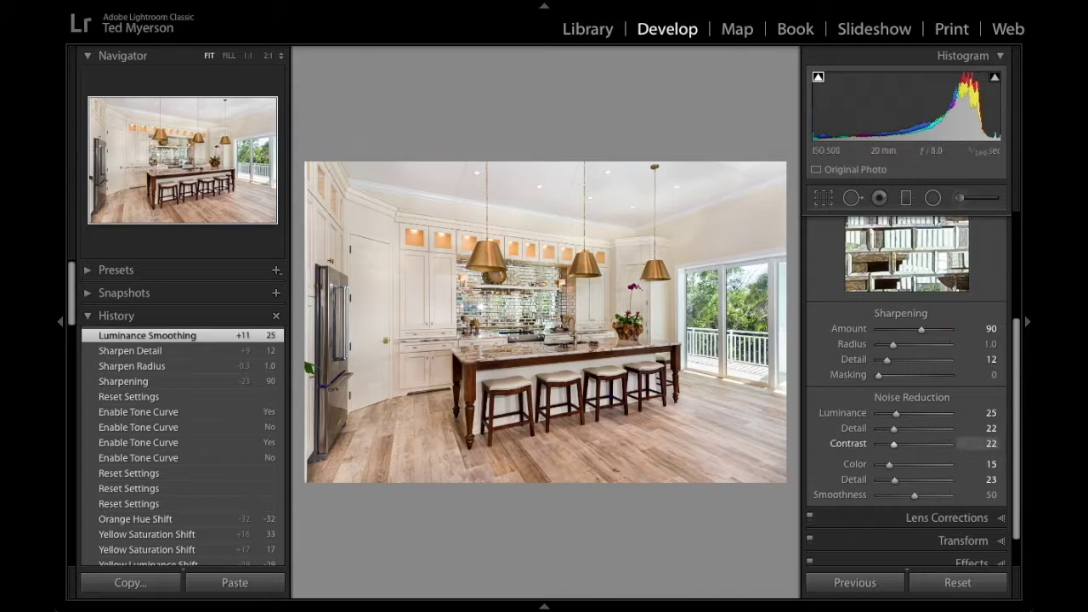
scroll(906, 391, down, 2)
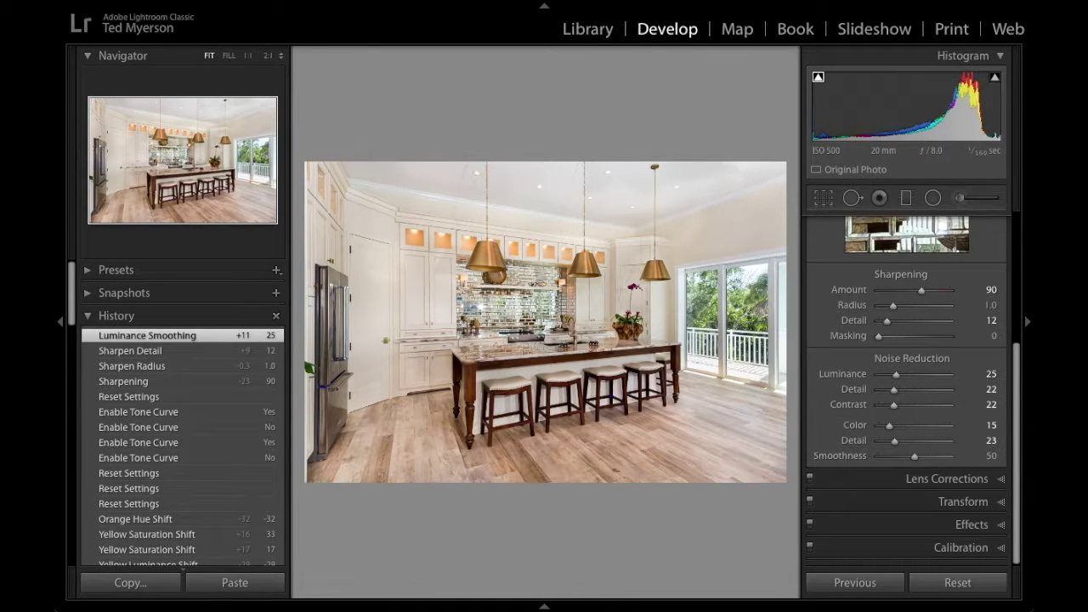
scroll(906, 391, up, 4)
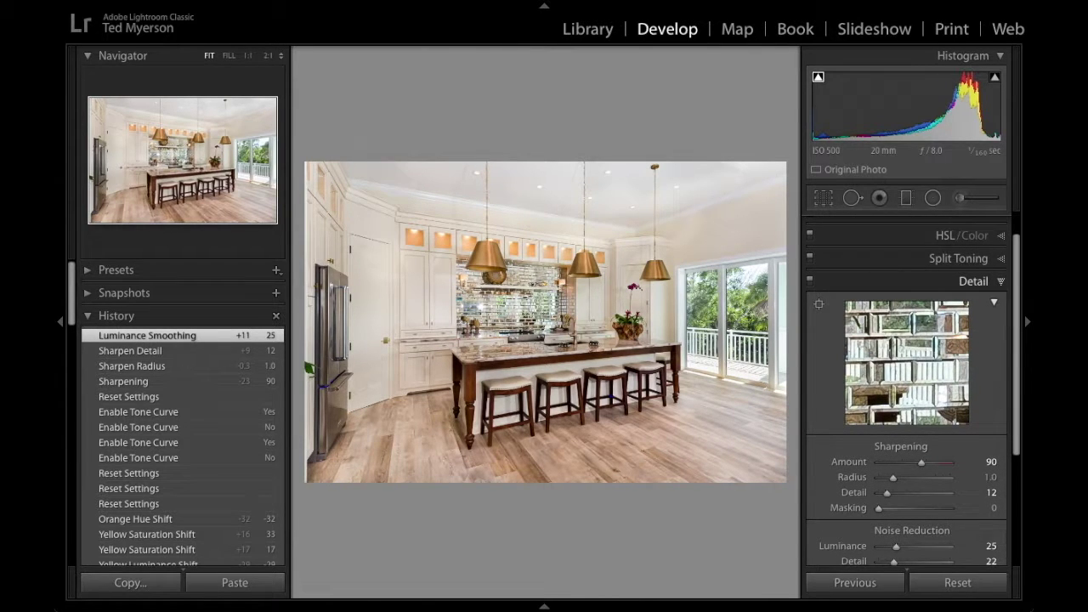
Collapse Detail and show the Lens Corrections Profile tab with the Canon EF 20mm profile at 100.
click(974, 282)
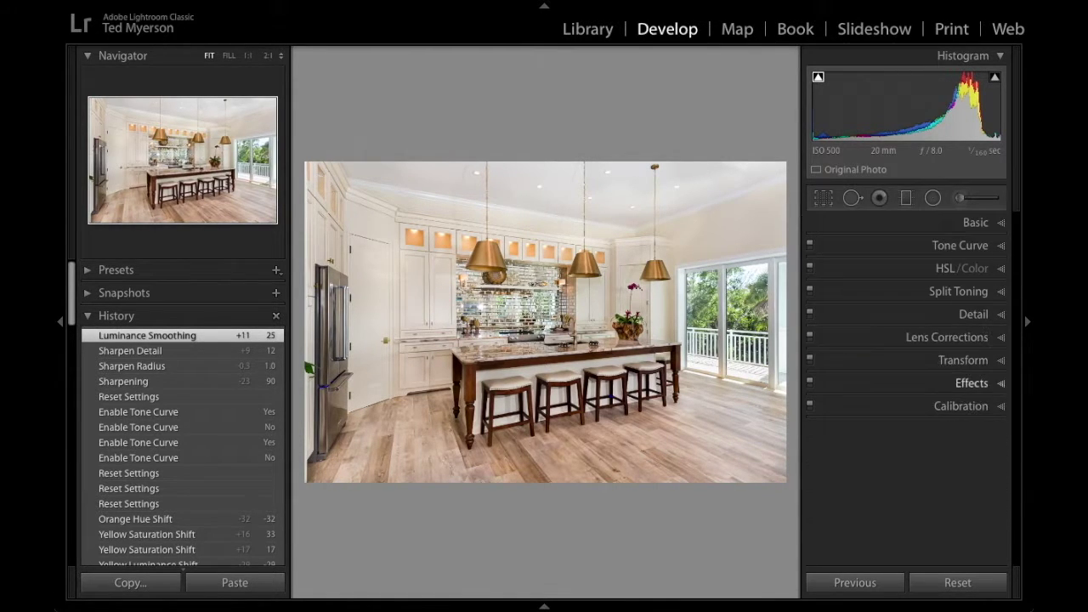
click(947, 336)
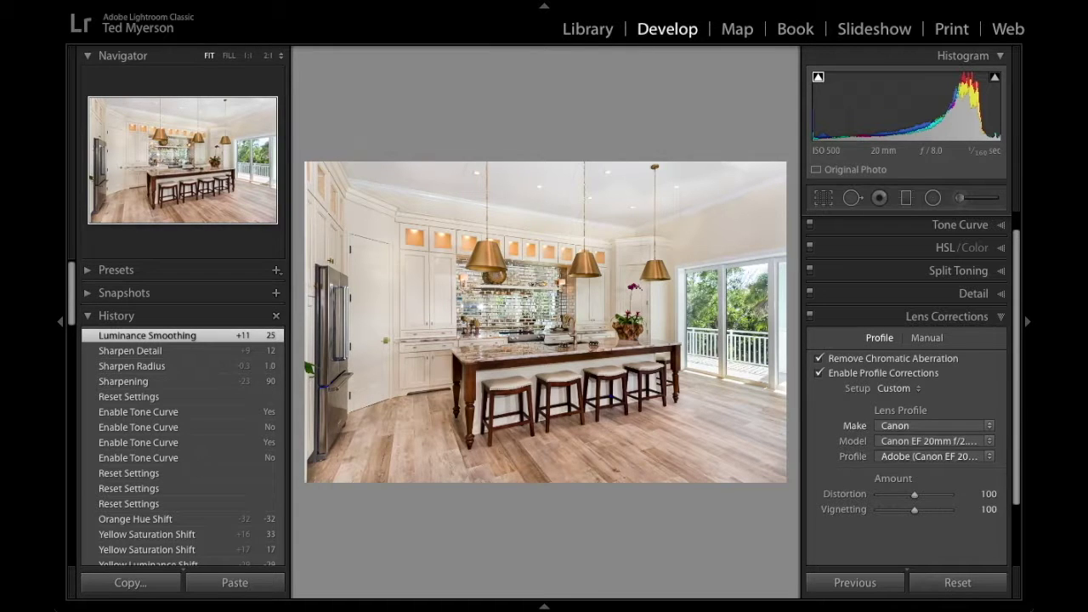
Check the lens Make list and keep Canon as the manufacturer.
click(919, 426)
click(922, 429)
click(923, 430)
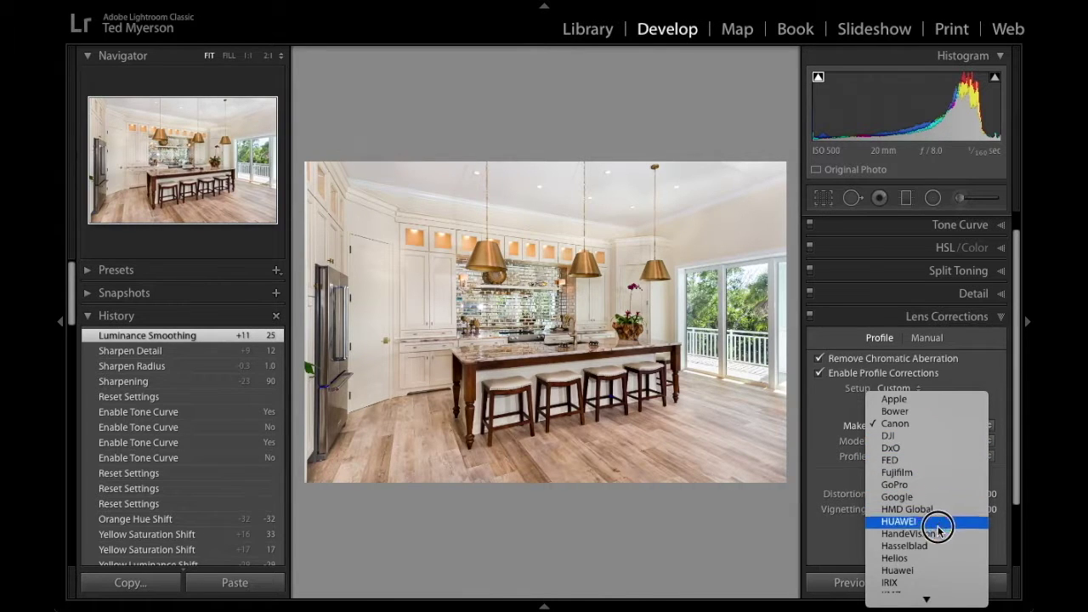
mouse_move(928, 599)
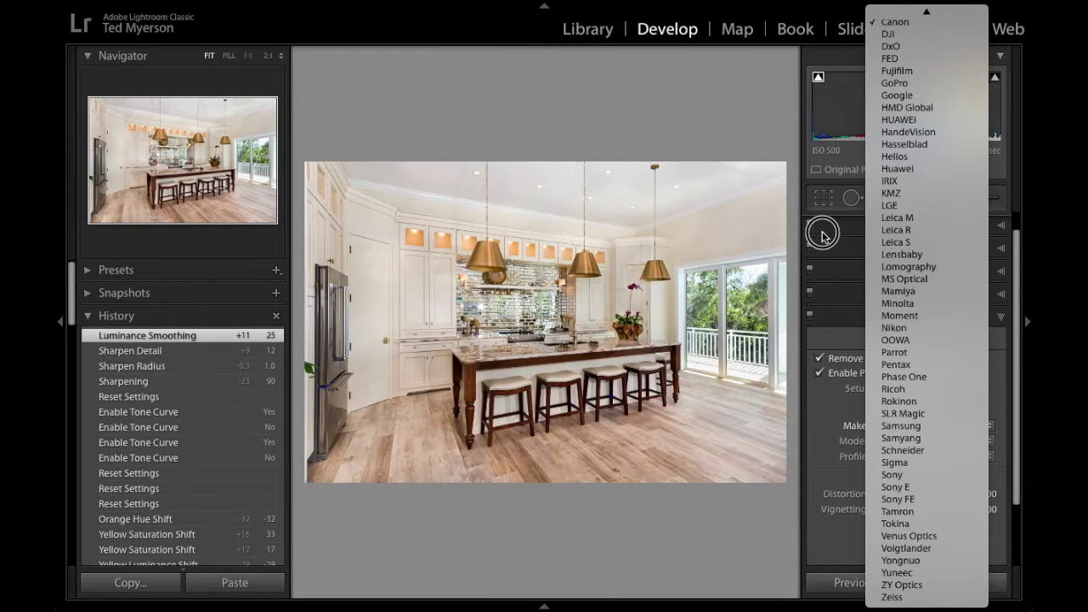
click(821, 235)
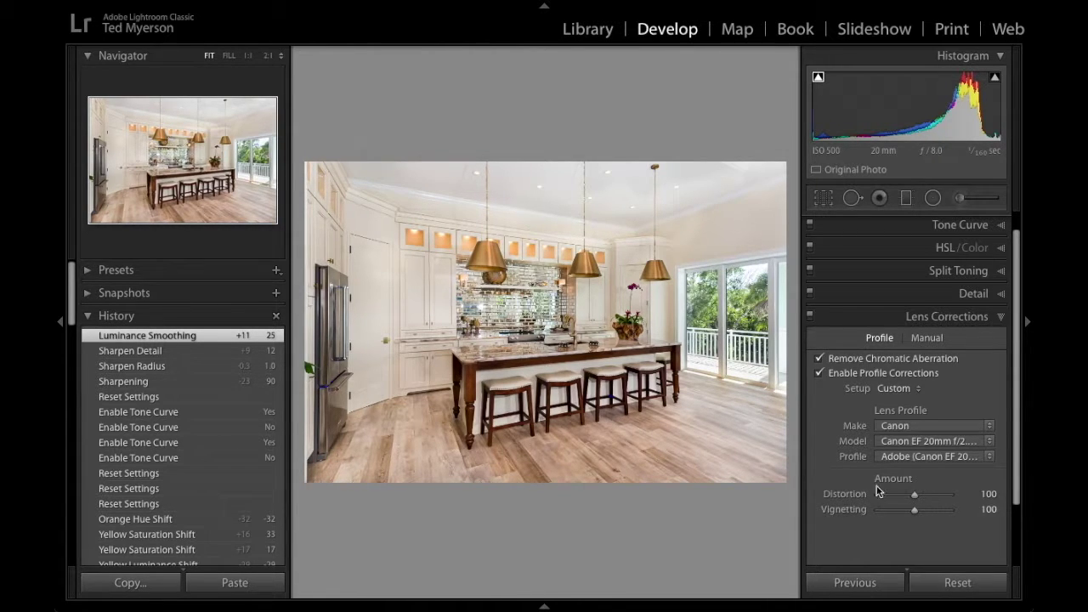
On the Manual tab, compare lens corrections off and on, keep them enabled, and collapse the panel.
click(933, 336)
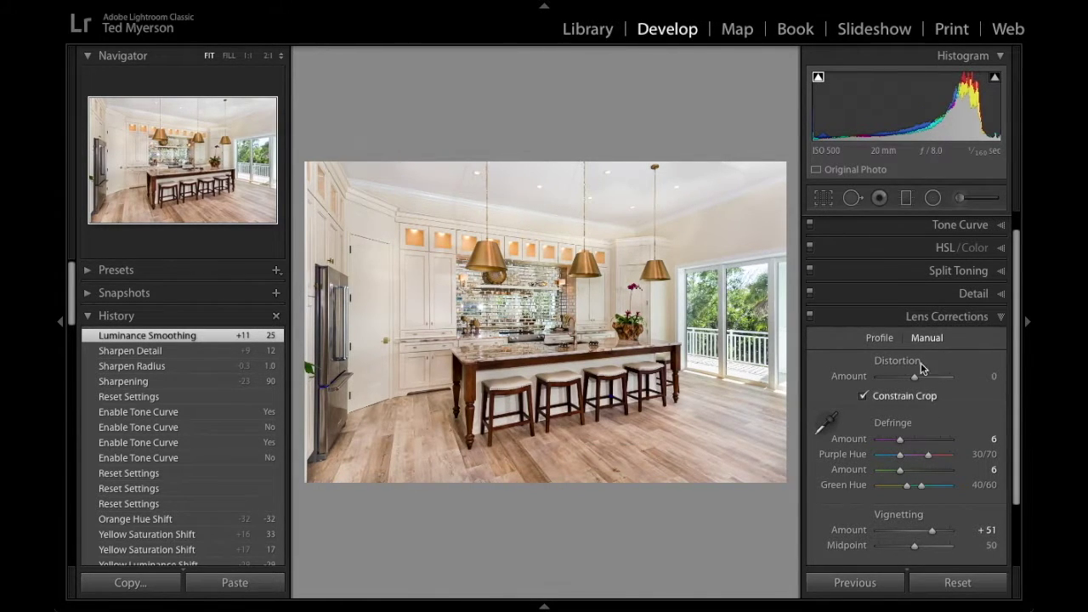
drag(1017, 410, 978, 425)
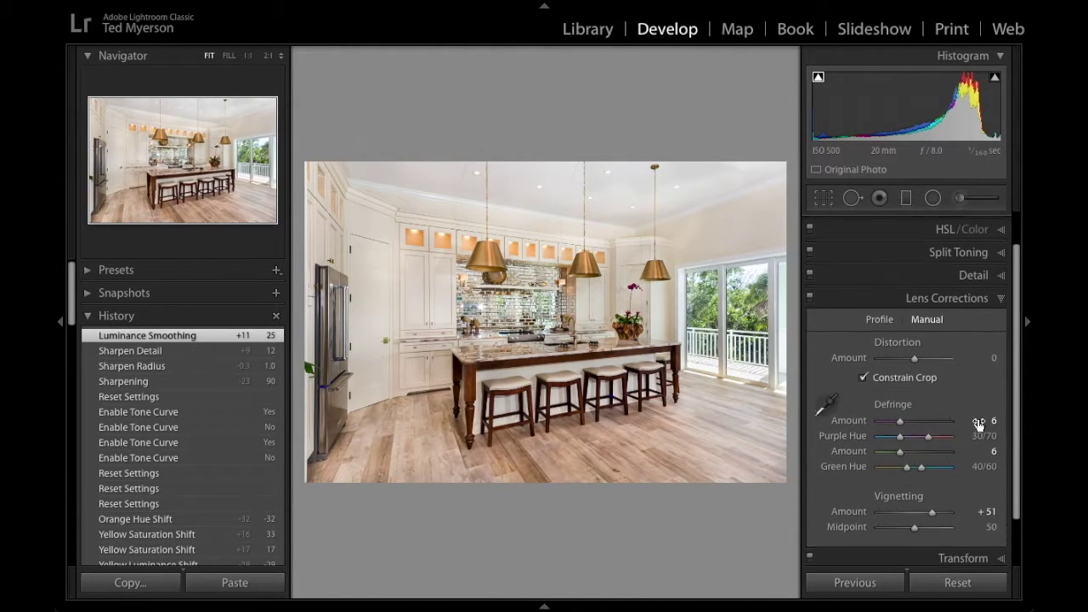
click(810, 298)
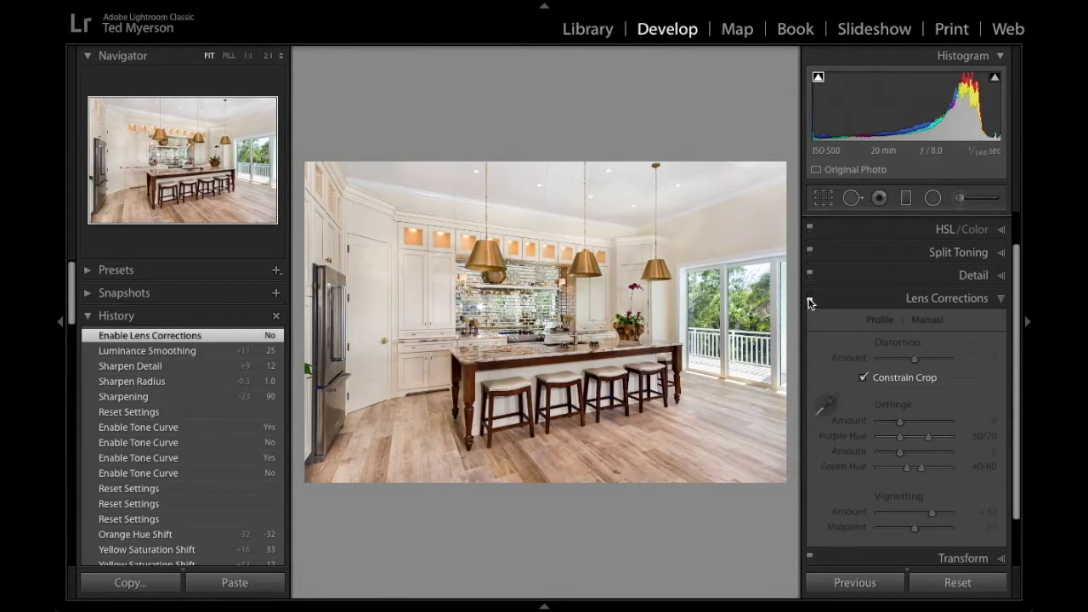
click(811, 298)
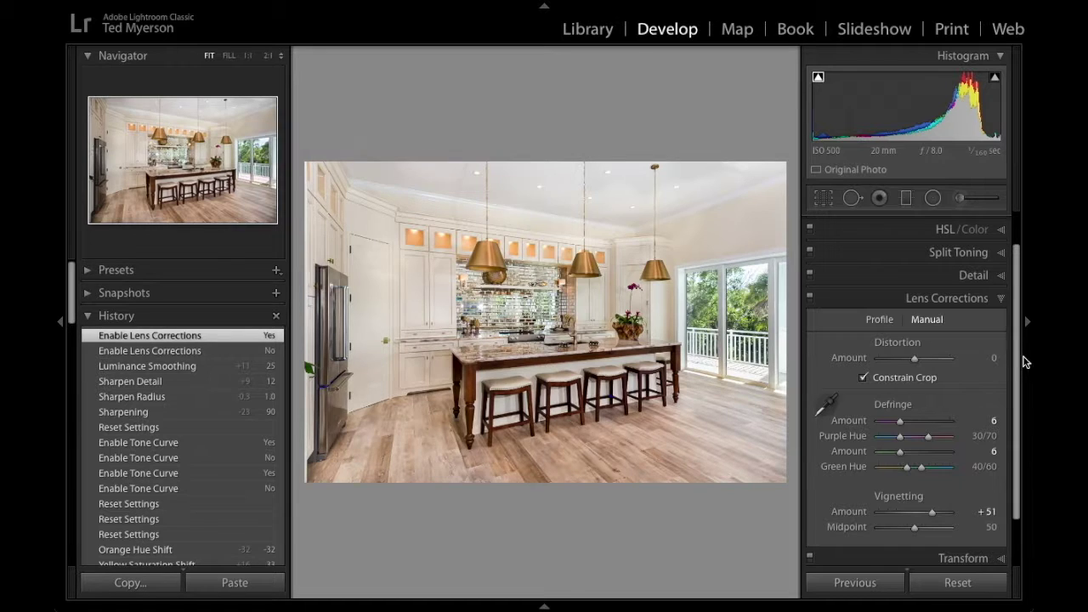
click(995, 297)
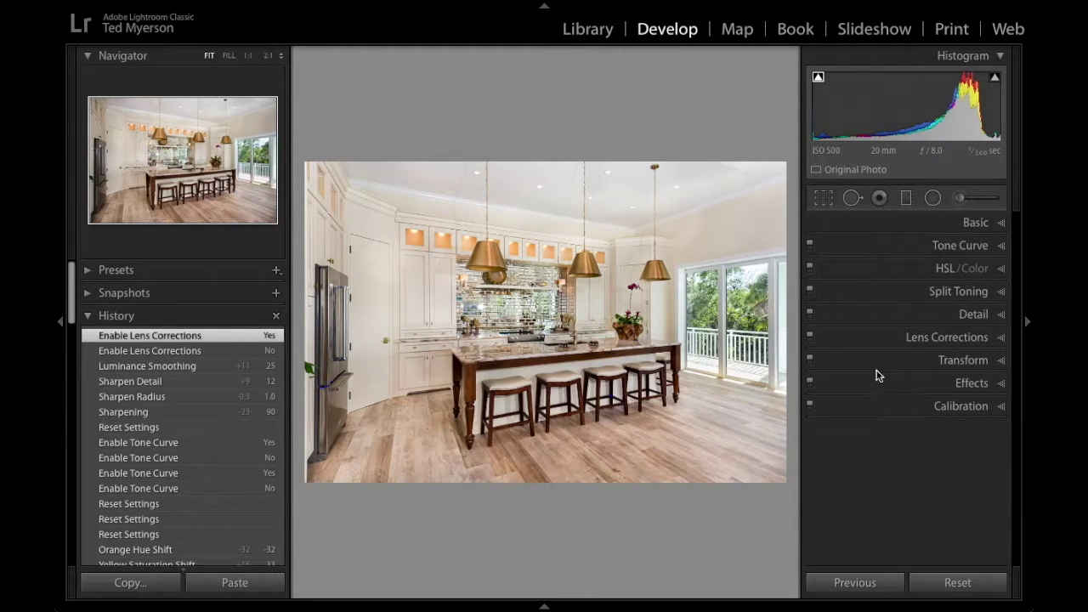
click(965, 360)
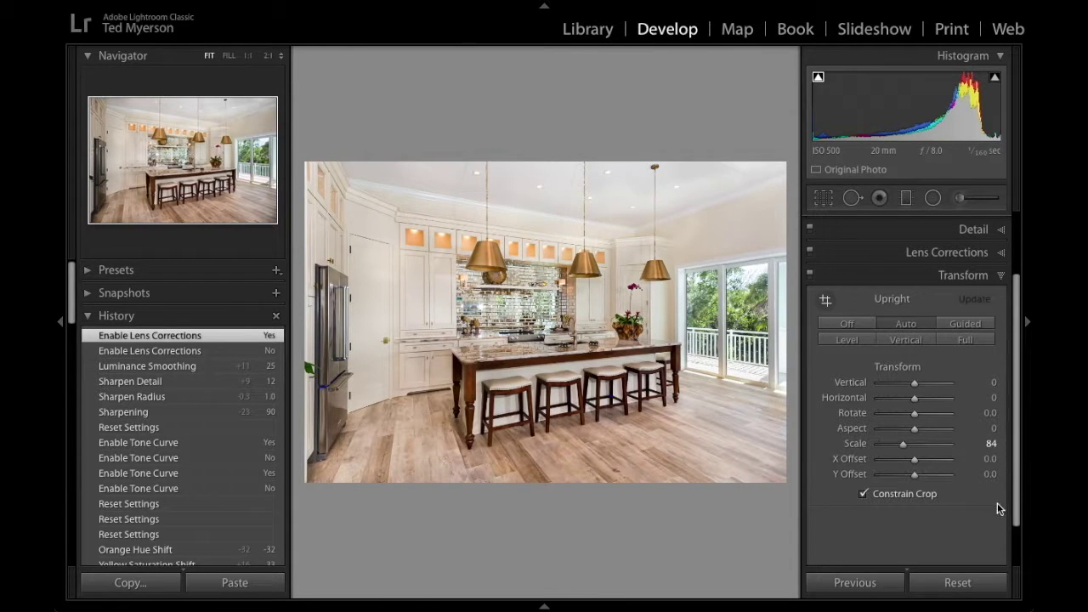
click(950, 283)
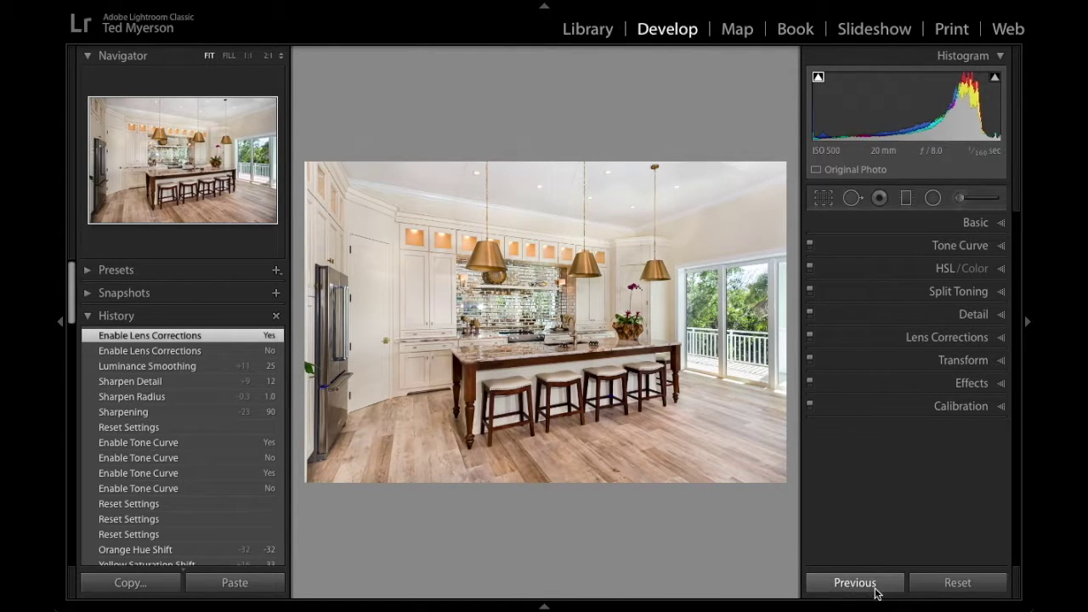
Reset the photo, then apply Upright Auto with Constrain Crop enabled in Transform.
click(966, 588)
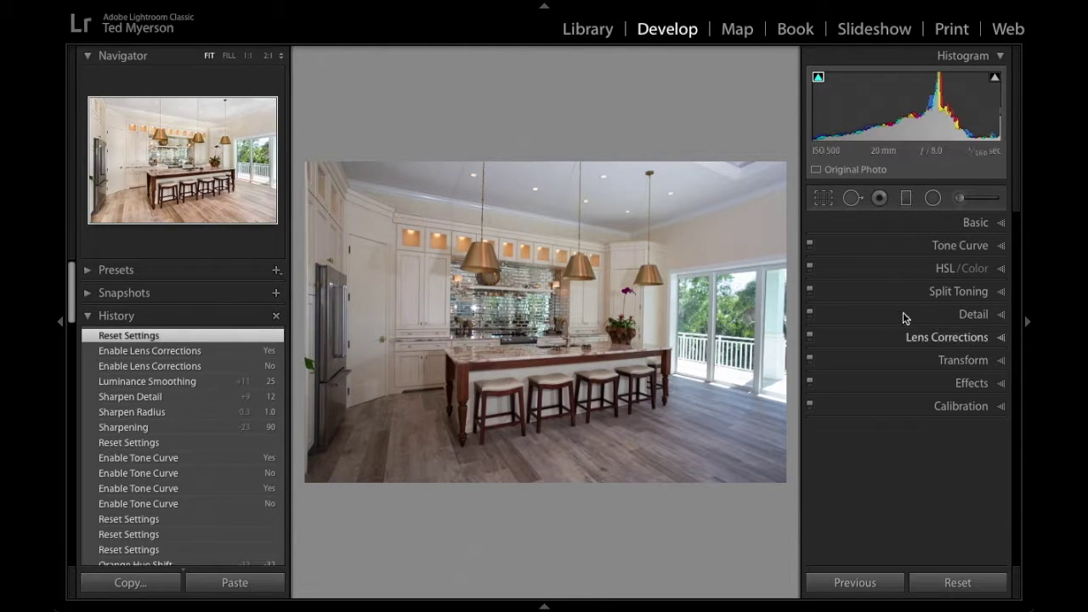
click(992, 360)
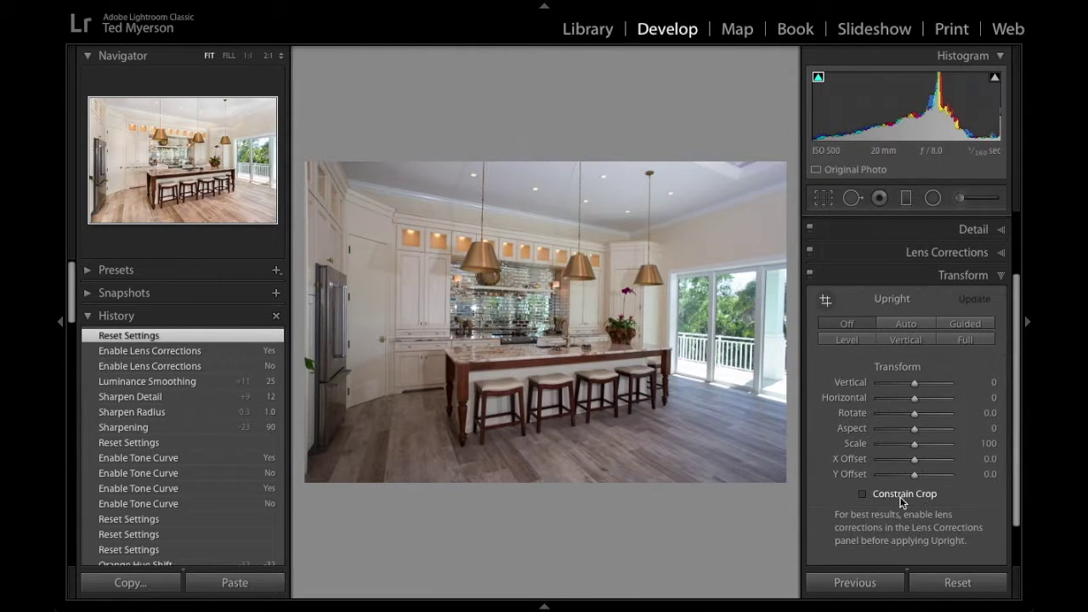
click(864, 494)
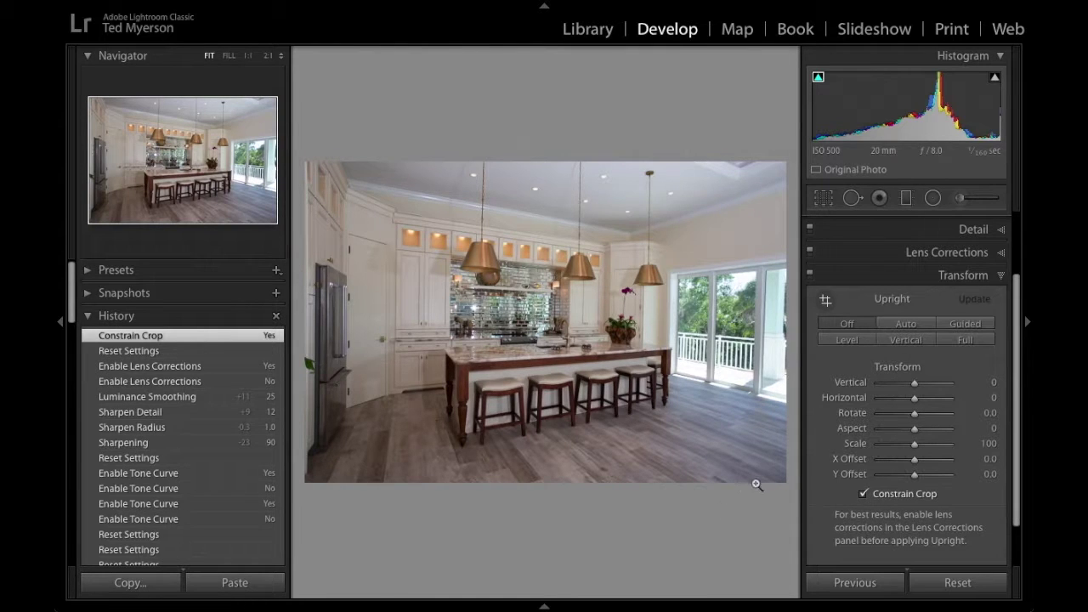
click(913, 323)
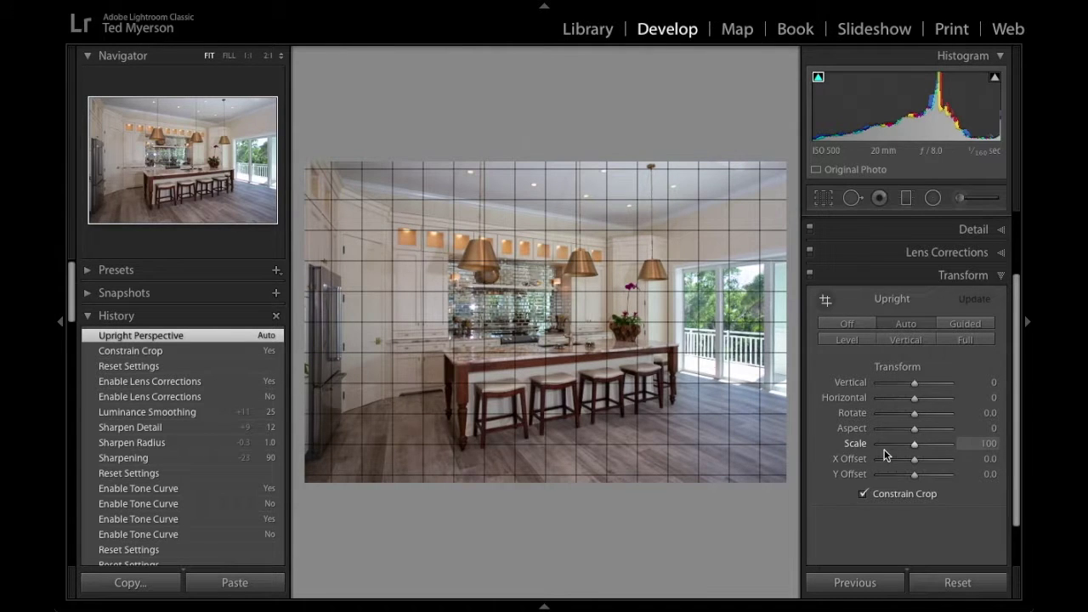
Lower Transform Scale from 100 to 89 and adjust and commit the crop rectangle.
key(r)
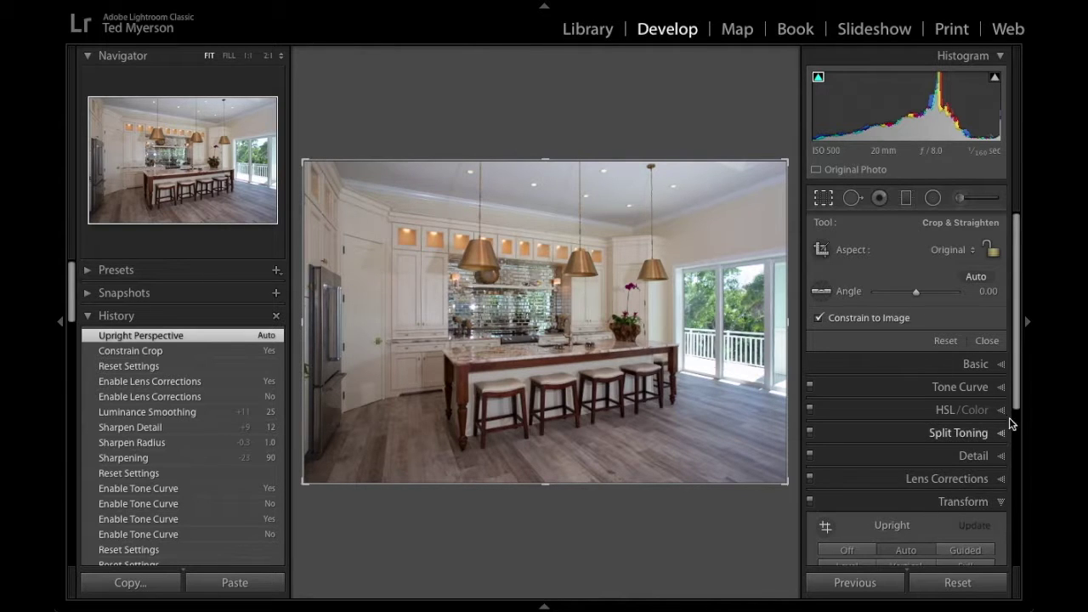
drag(1019, 406, 1016, 516)
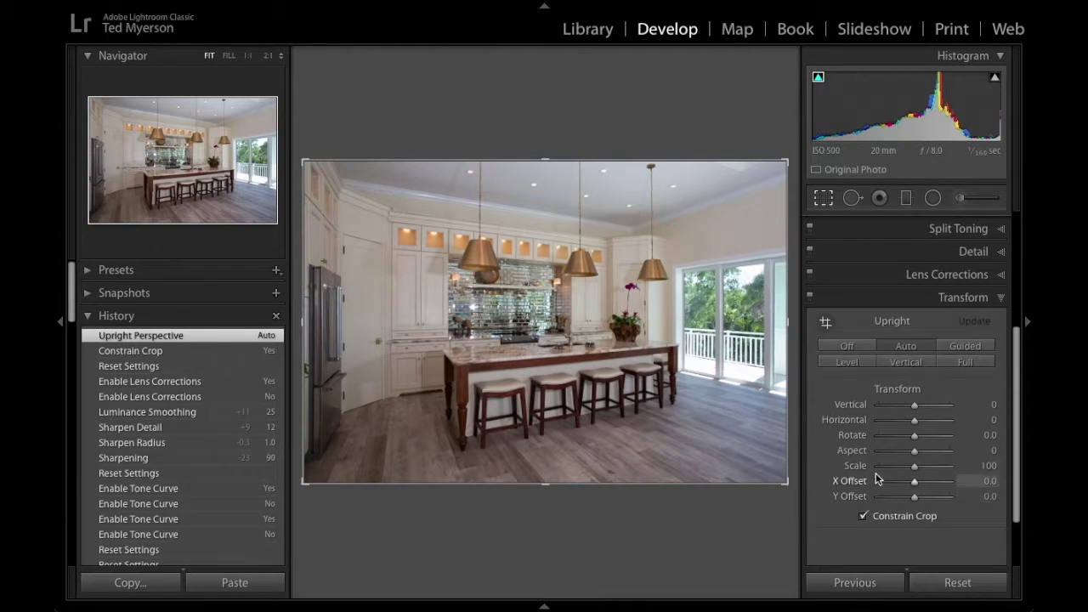
drag(906, 467, 899, 467)
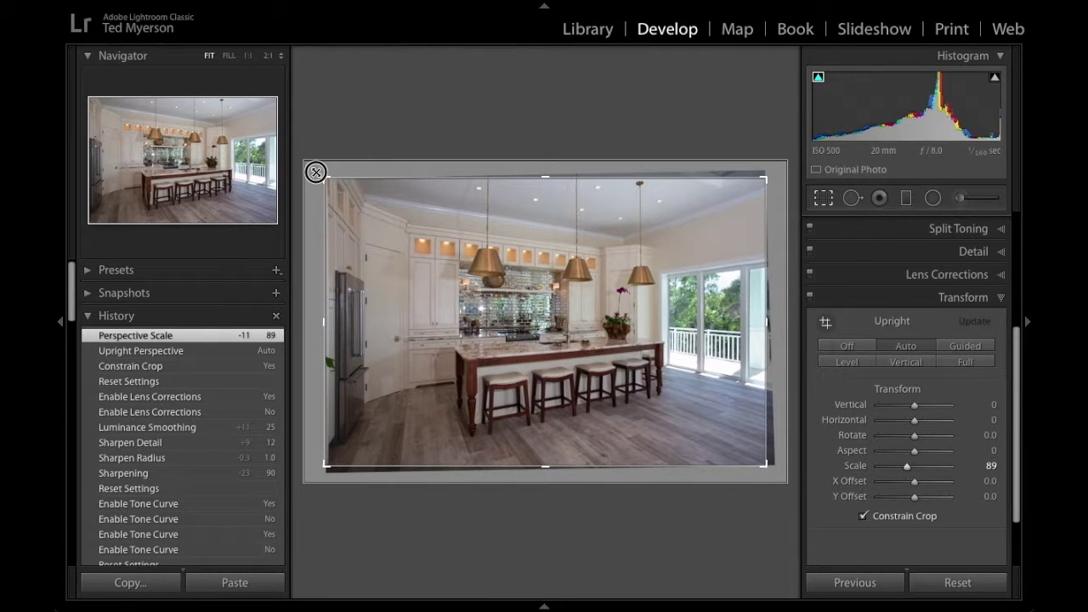
click(315, 172)
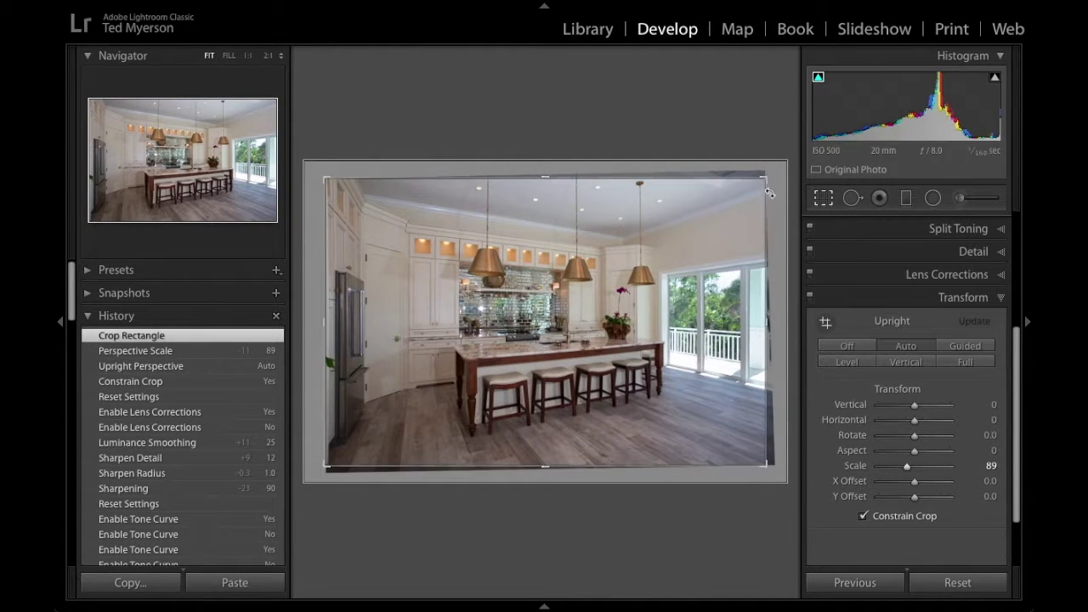
key(Return)
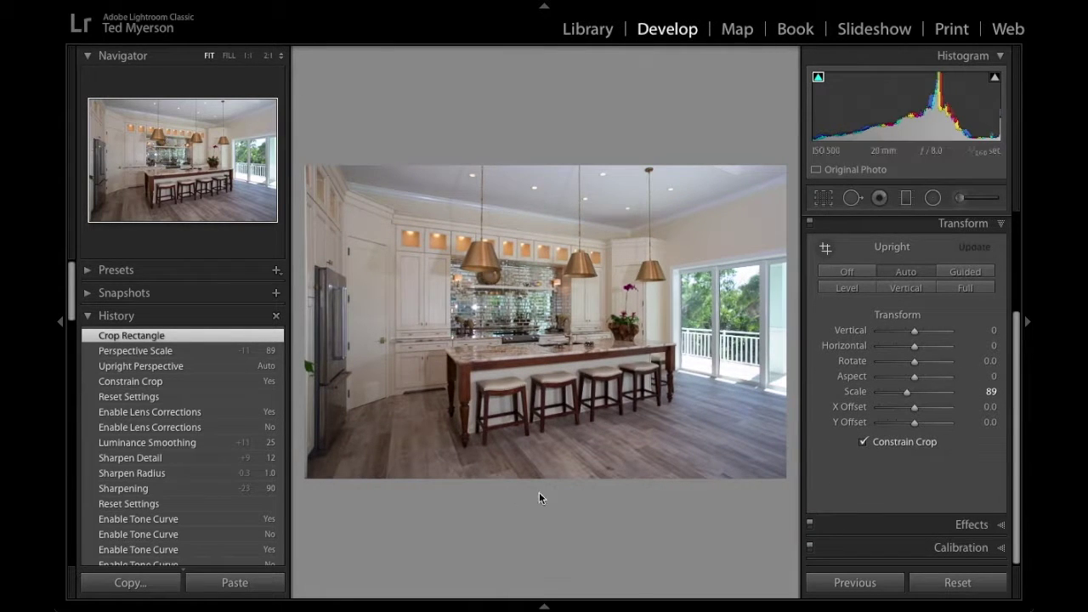
Reopen and close the crop overlay twice to check the framing.
key(r)
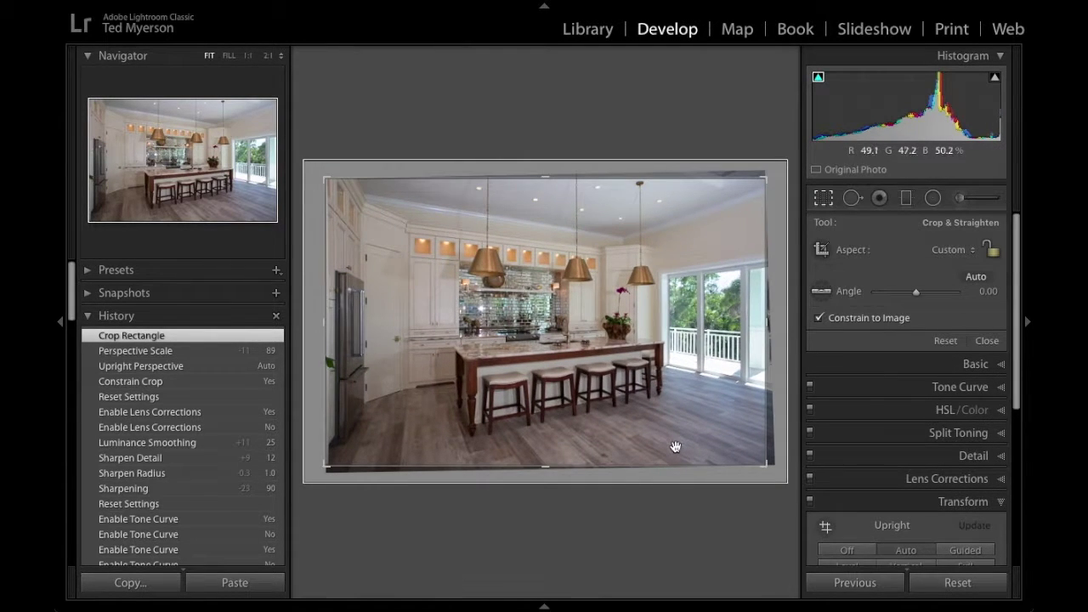
key(Return)
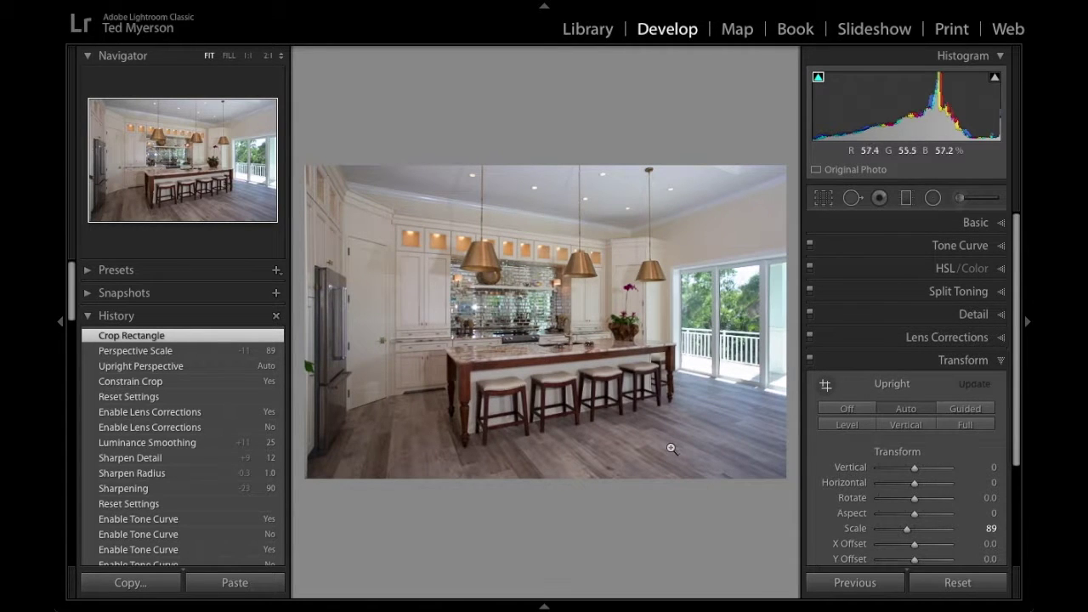
key(r)
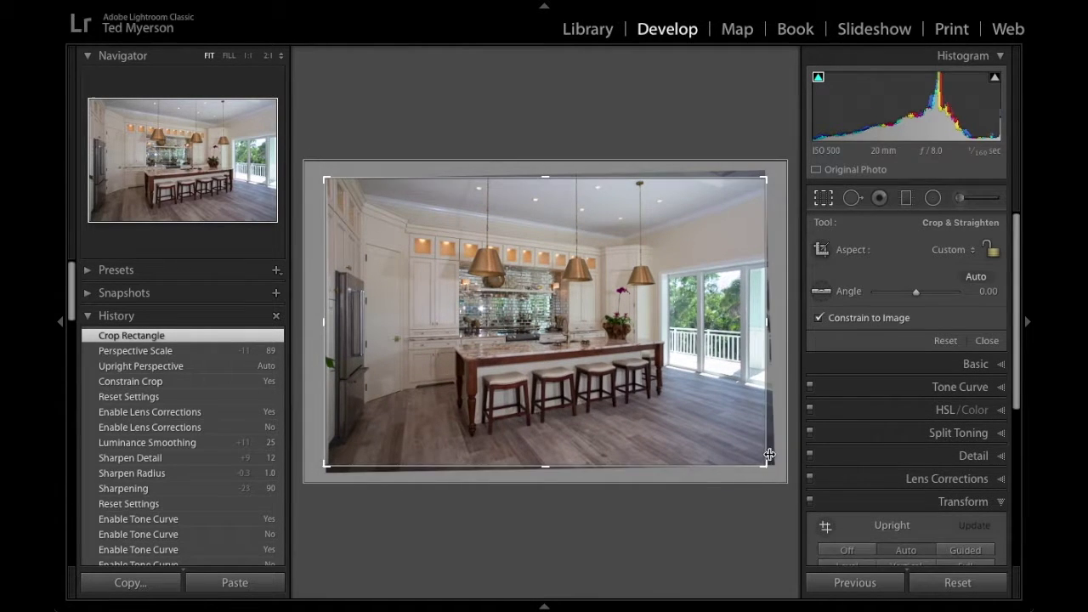
key(Return)
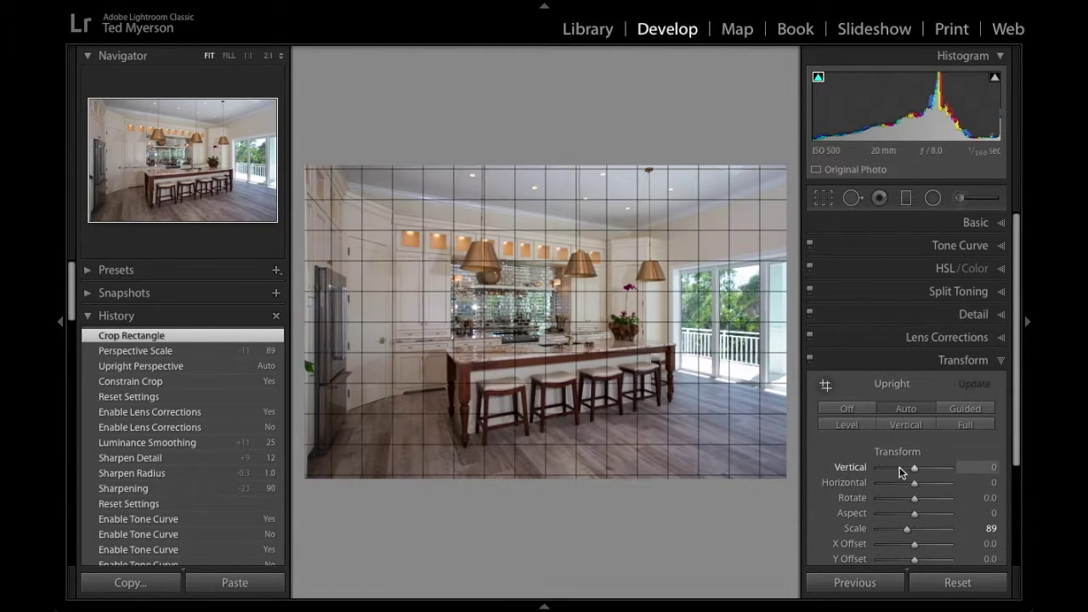
Try a Vertical perspective tweak, then undo back to the lens-corrected state with Scale 84.
mouse_move(914, 467)
mouse_down()
mouse_move(925, 467)
mouse_move(901, 469)
mouse_move(930, 468)
mouse_move(901, 479)
mouse_move(909, 469)
mouse_up()
drag(1013, 451, 1012, 535)
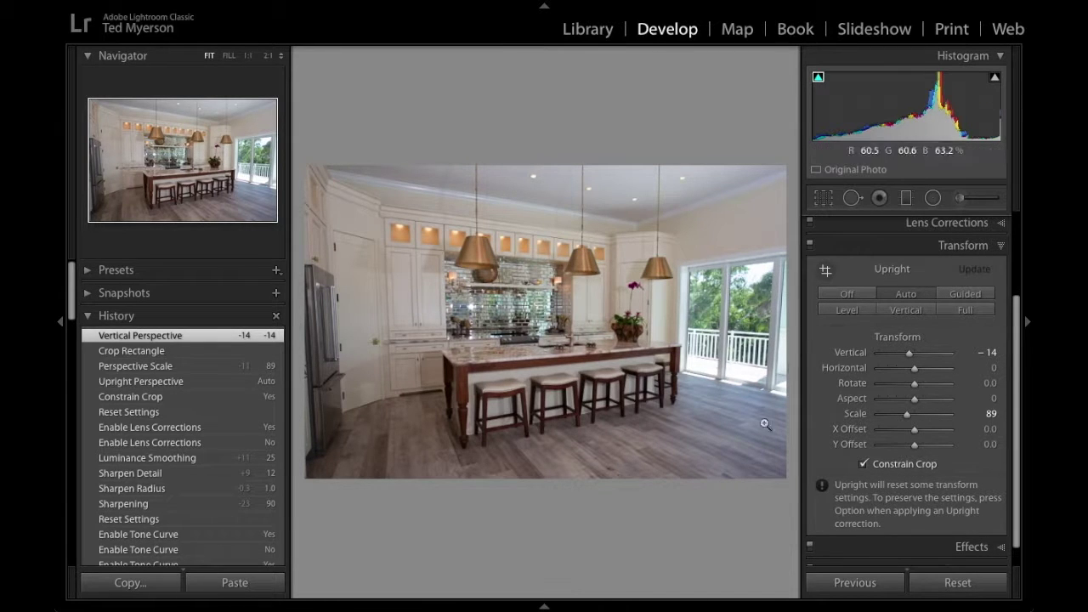
key(ctrl+z)
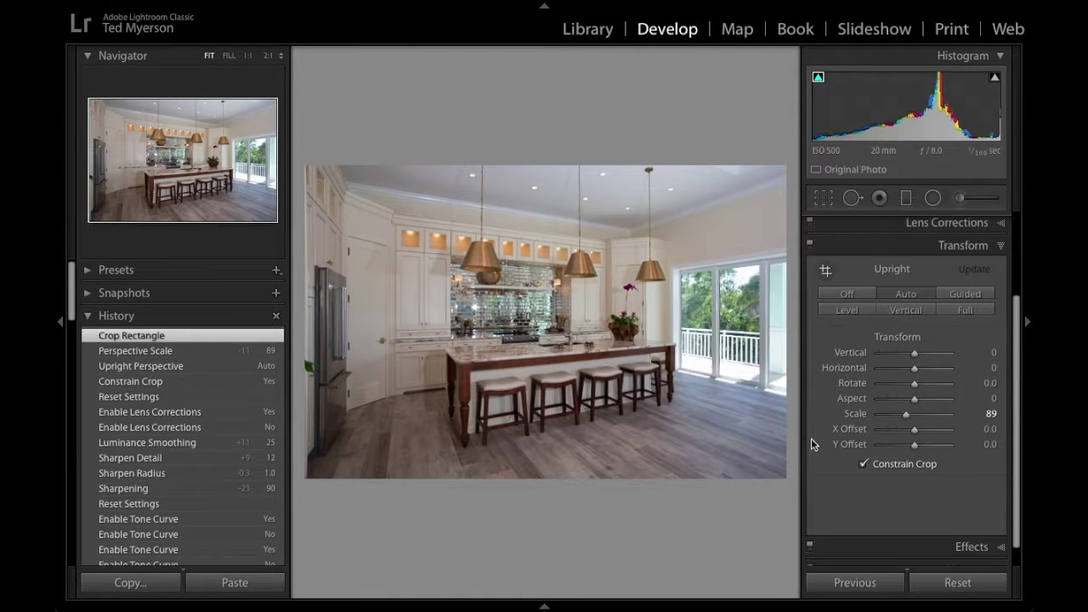
key(ctrl+z)
key(ctrl+z)
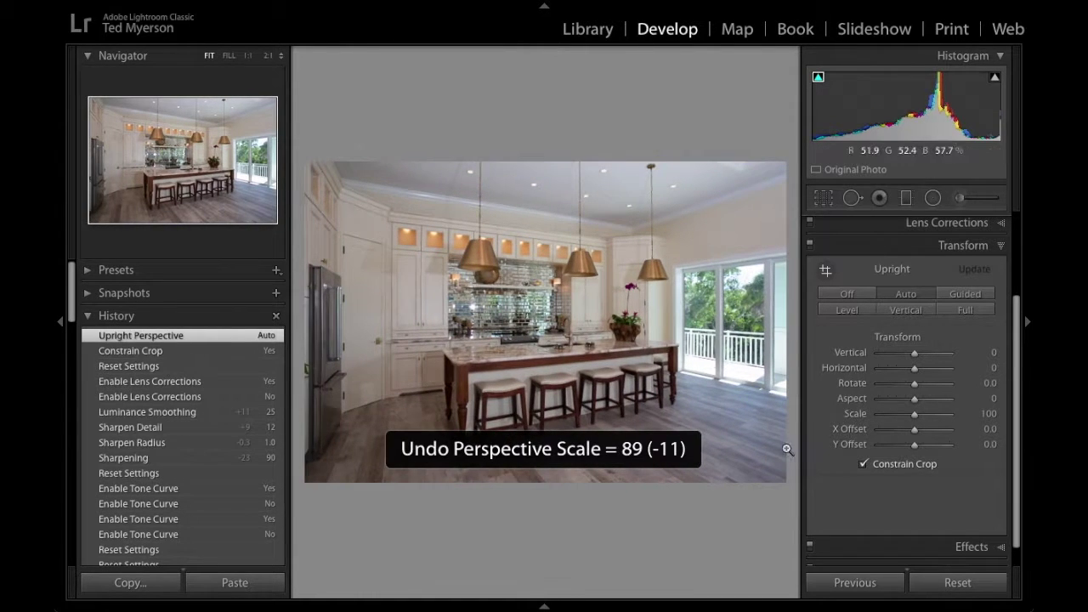
key(ctrl+z)
key(ctrl+z)
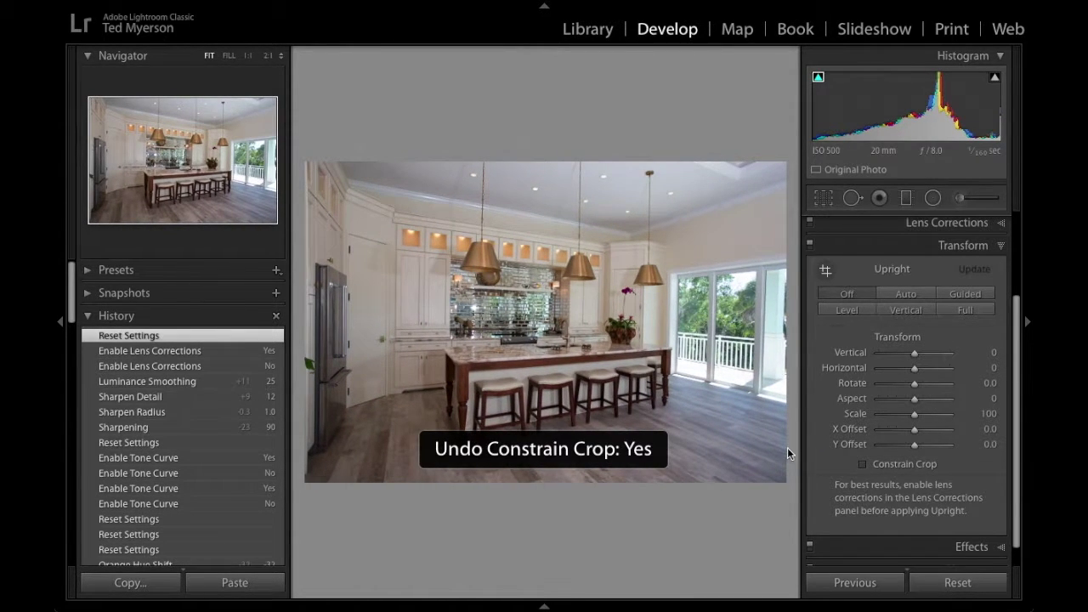
key(ctrl+z)
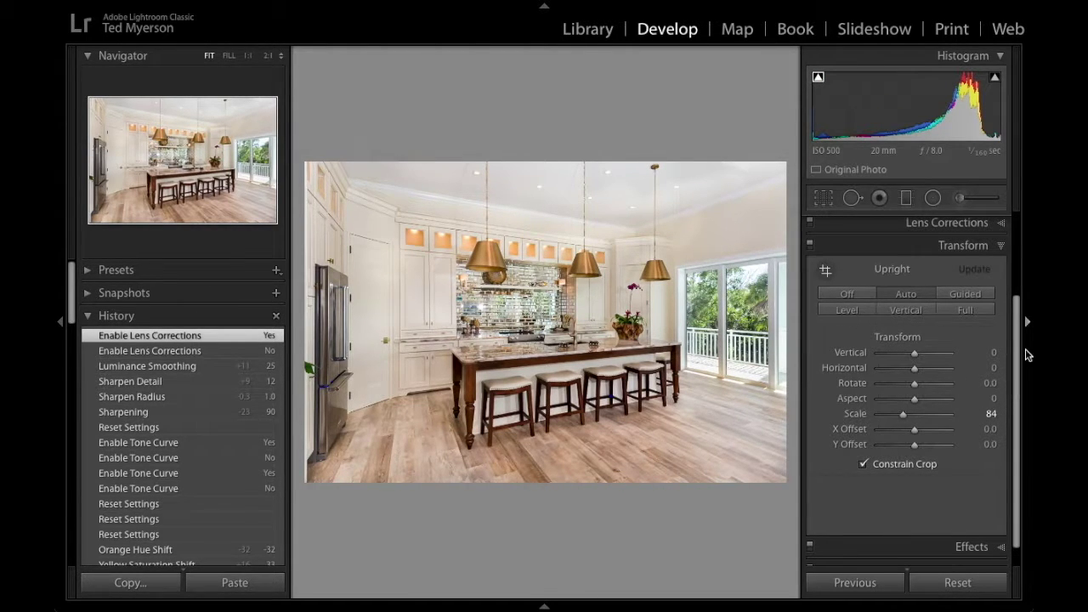
drag(1016, 355, 1017, 464)
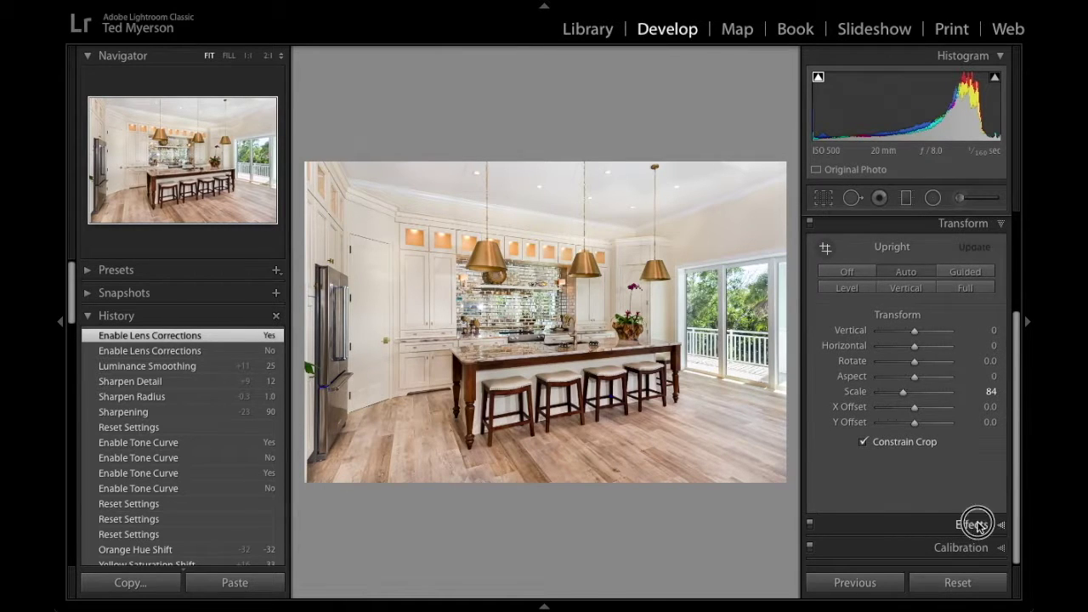
Expand the Effects panel to review vignetting and grain, then expand Calibration.
click(978, 525)
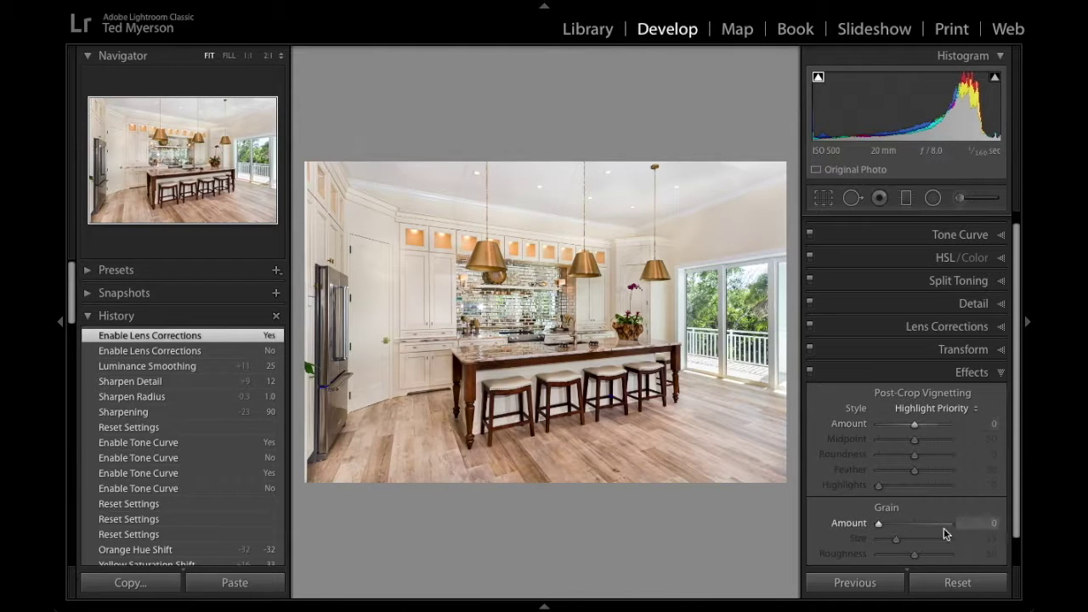
drag(1018, 480, 1015, 511)
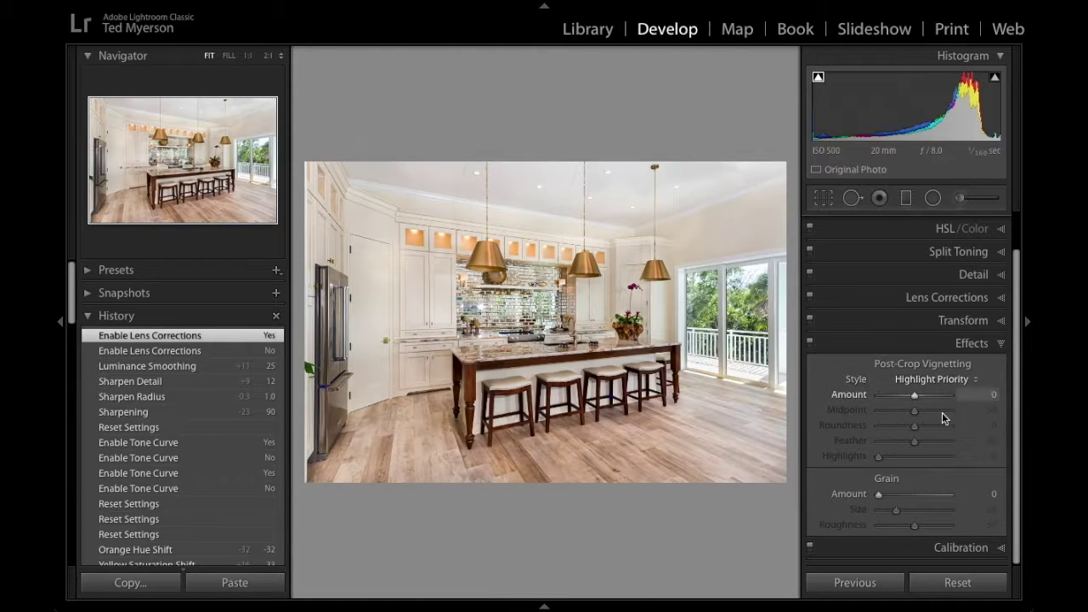
click(964, 547)
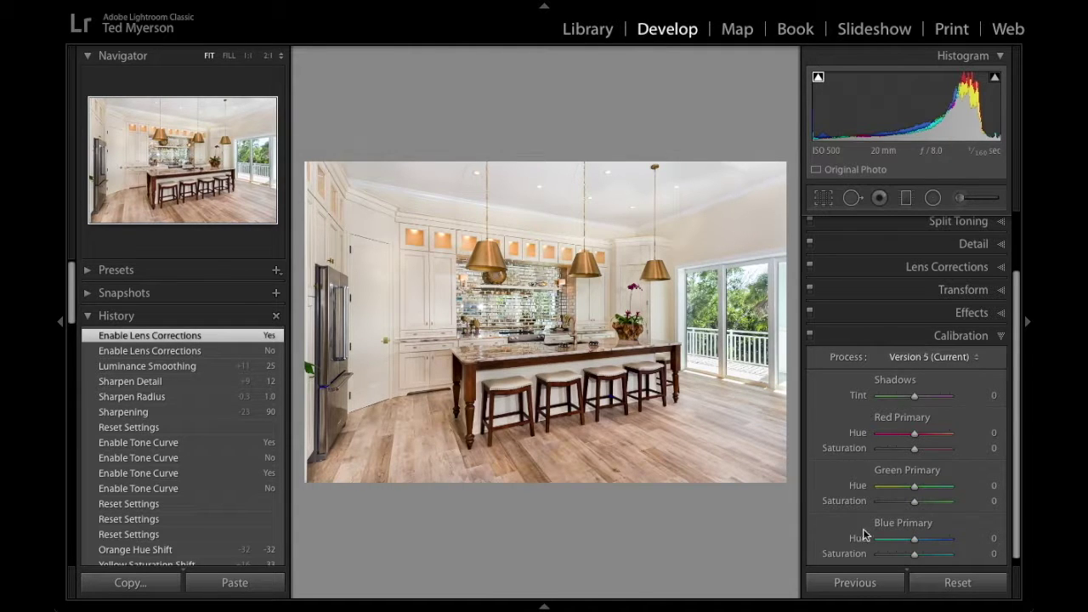
Leave Process Version 5 (Current) unchanged in Calibration, then expand the Basic panel.
scroll(1016, 466, down, 1)
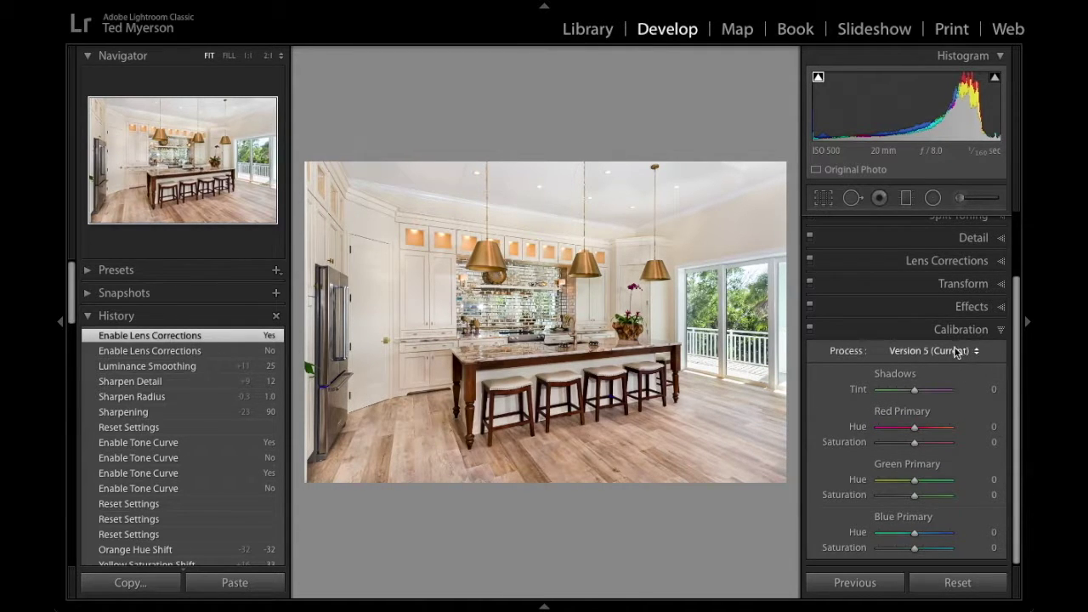
click(898, 352)
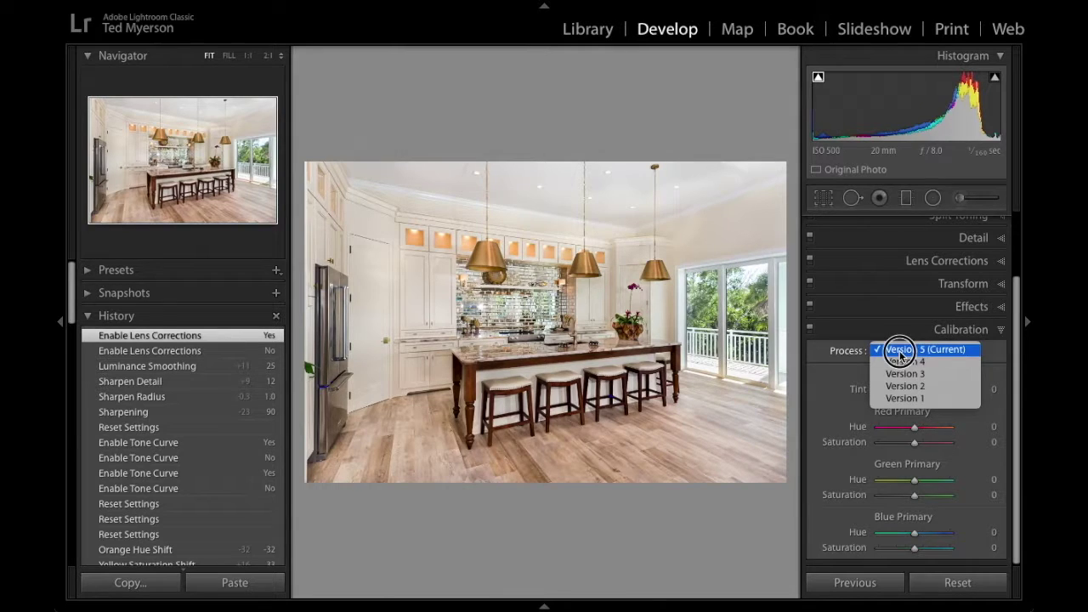
click(831, 353)
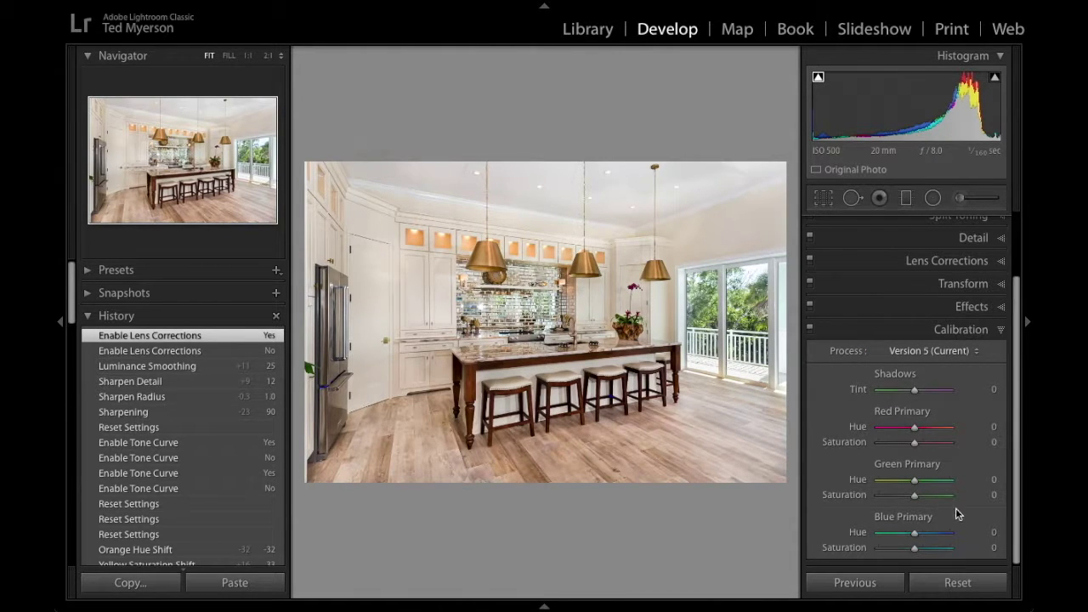
click(1013, 443)
drag(1020, 465, 1018, 292)
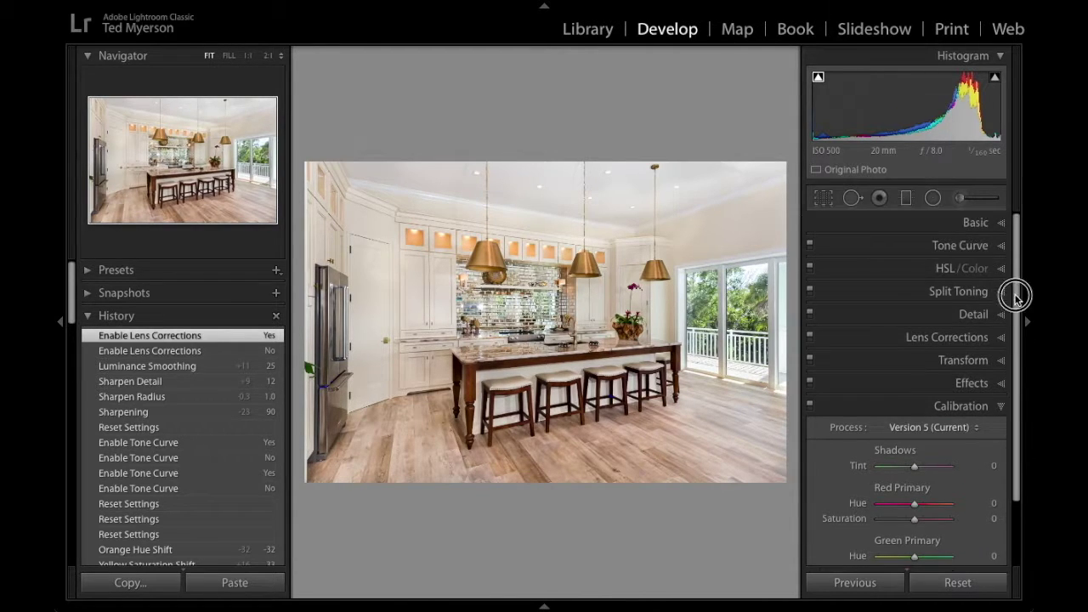
click(982, 223)
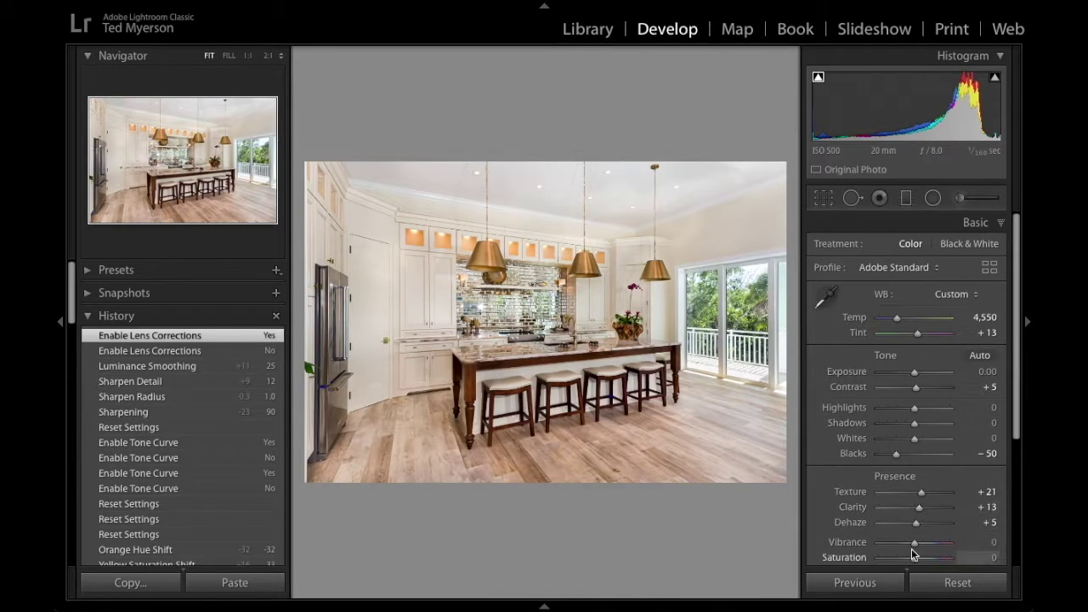